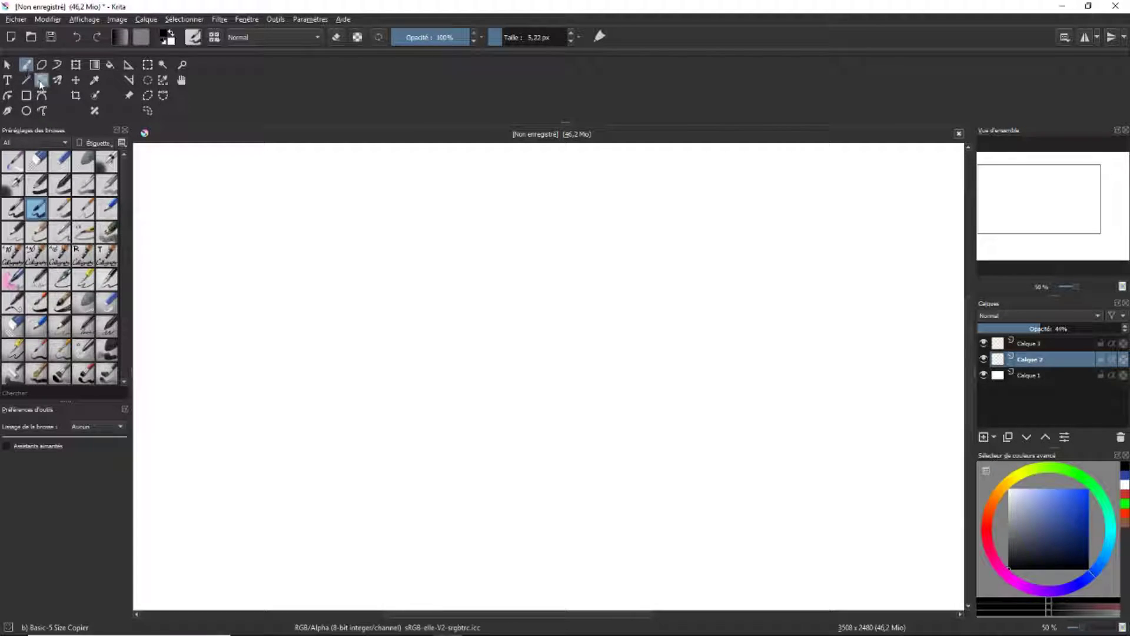
# Choose the Basic-1 brush and paint a thin M-shaped stroke on Calque 2 at 10 px.
pyautogui.moveTo(968, 347); pyautogui.dragTo(970, 324)
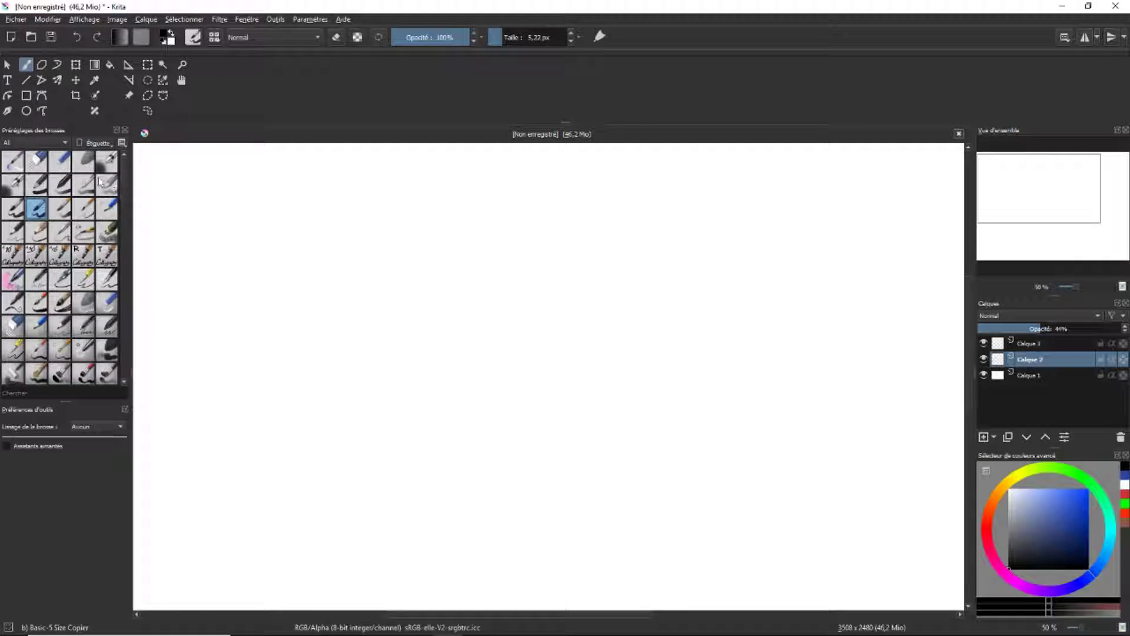
pyautogui.click(38, 185)
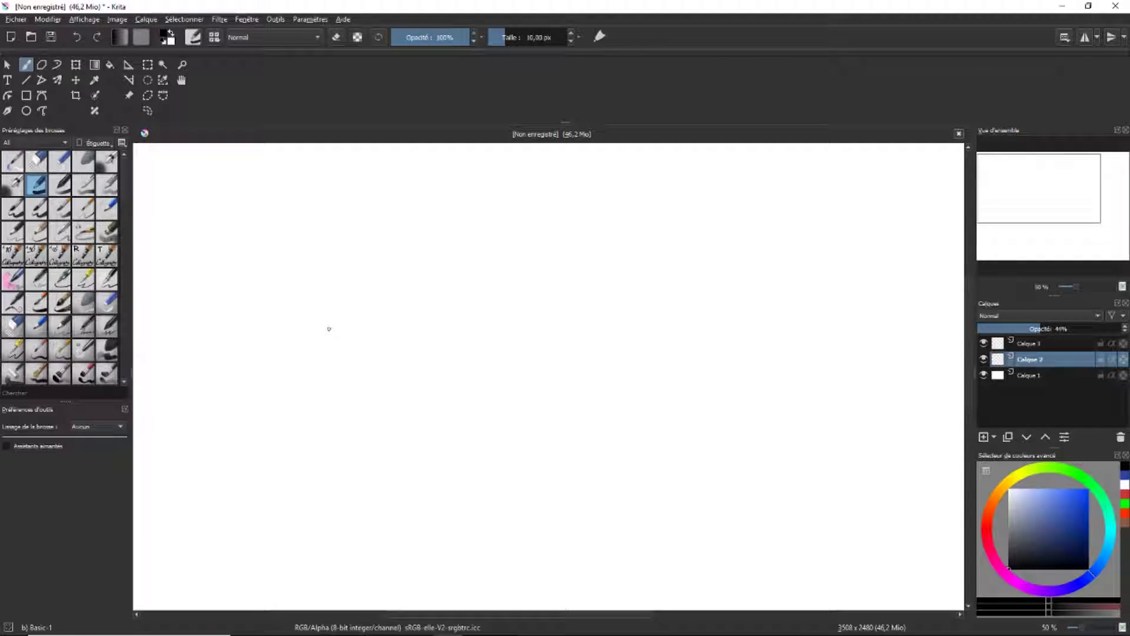
pyautogui.moveTo(297, 291)
pyautogui.mouseDown()
pyautogui.moveTo(320, 232)
pyautogui.moveTo(377, 217)
pyautogui.moveTo(399, 286)
pyautogui.mouseUp()
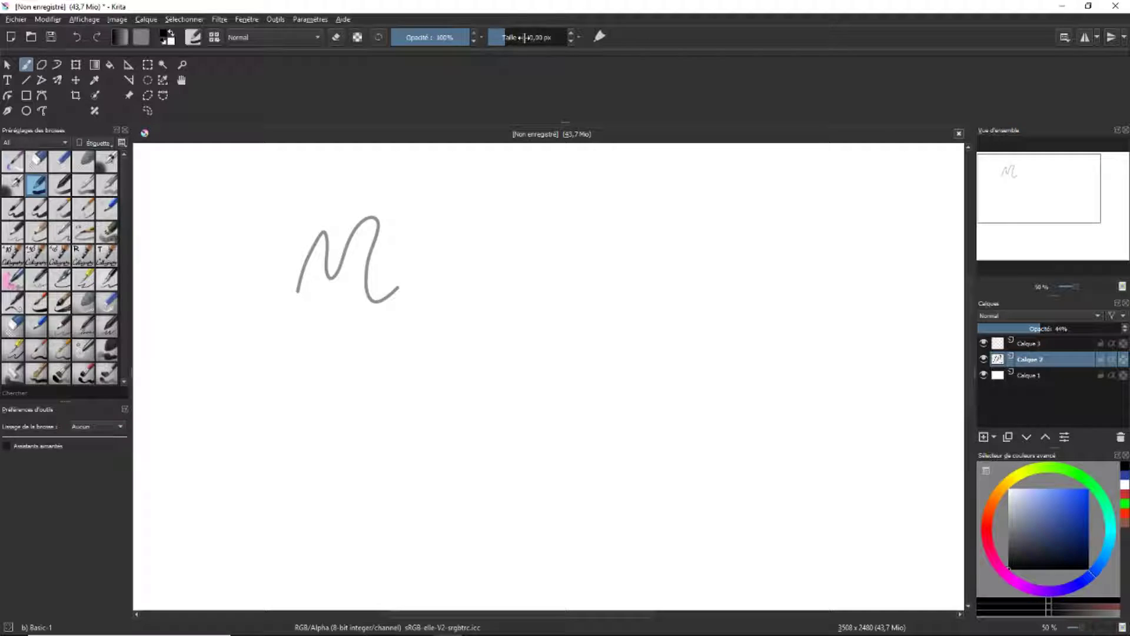
# Greatly enlarge the brush and paint two thick wavy strokes beside the thin M-shaped one.
pyautogui.moveTo(520, 37); pyautogui.dragTo(527, 38)
pyautogui.moveTo(429, 250)
pyautogui.mouseDown()
pyautogui.moveTo(444, 226)
pyautogui.moveTo(511, 284)
pyautogui.moveTo(580, 298)
pyautogui.mouseUp()
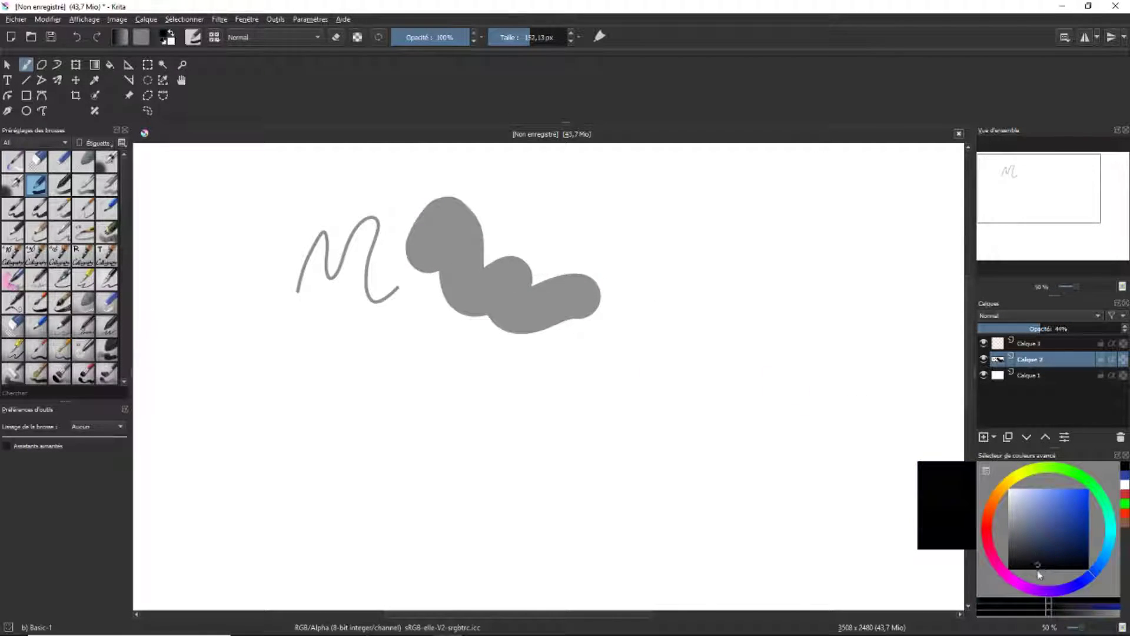
pyautogui.moveTo(542, 223); pyautogui.dragTo(642, 253)
# Reduce the brush size to 26,81 px and paint a small wavy stroke below the thick ones.
pyautogui.click(572, 41)
pyautogui.click(571, 41)
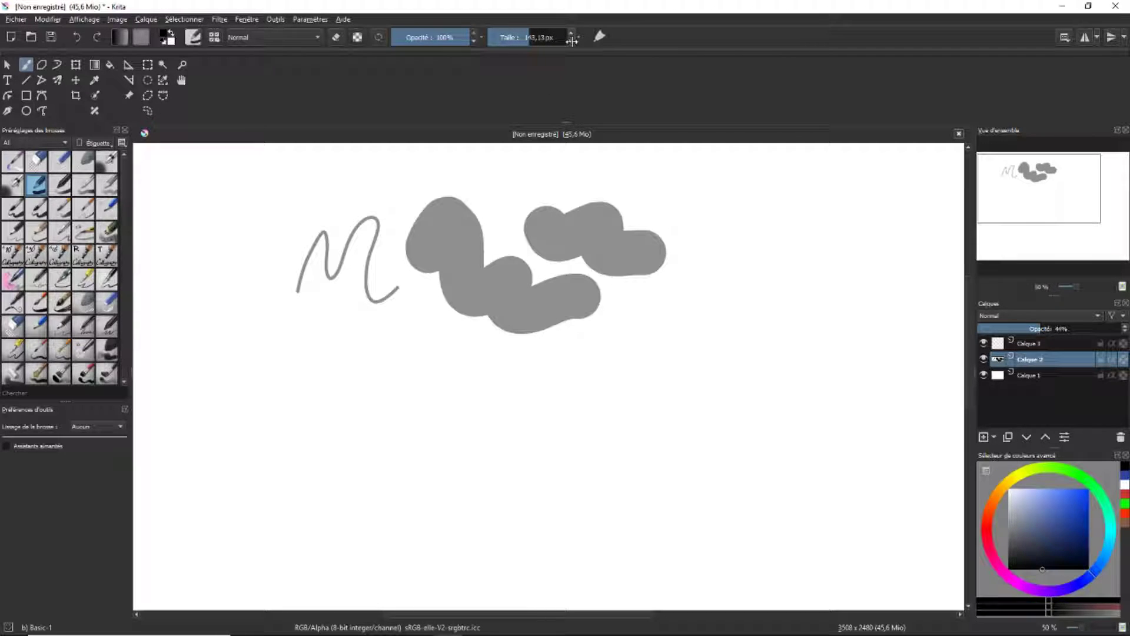
pyautogui.click(571, 34)
pyautogui.moveTo(417, 359)
pyautogui.keyDown('shift'); pyautogui.mouseDown()
pyautogui.moveTo(551, 359)
pyautogui.moveTo(348, 359)
pyautogui.moveTo(419, 352)
pyautogui.moveTo(527, 369)
pyautogui.mouseUp(); pyautogui.keyUp('shift')
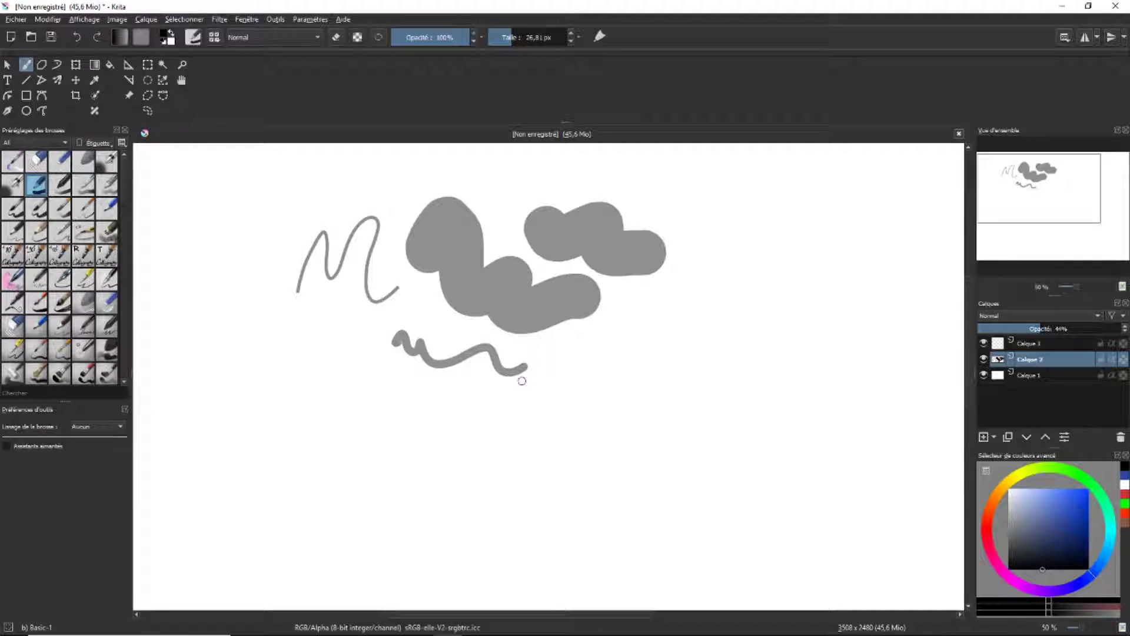
# Raise the opacity of Calque 2 to 100% and paint a short curved stroke beside the small wavy one.
pyautogui.moveTo(1039, 328); pyautogui.dragTo(1124, 330)
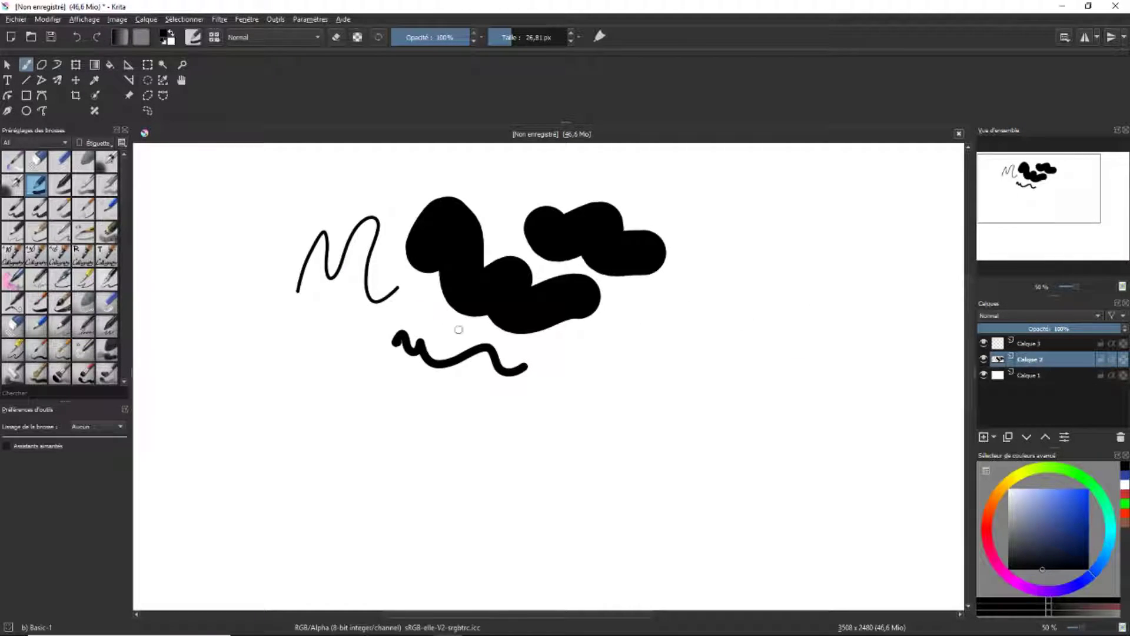
pyautogui.moveTo(338, 332); pyautogui.dragTo(364, 380)
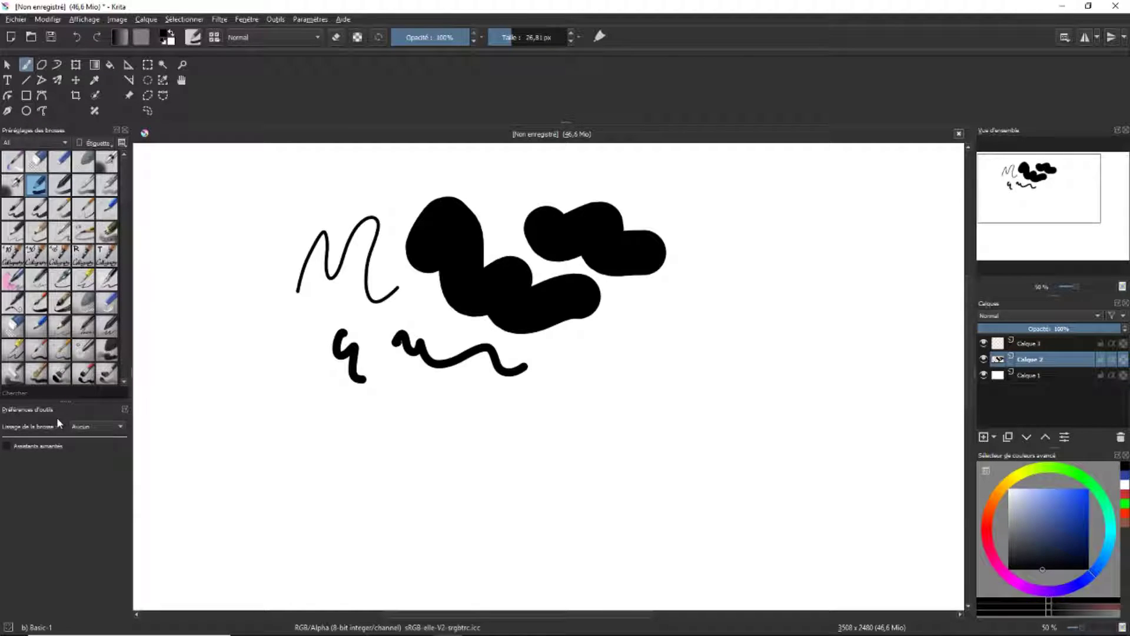
# Detach the tool options docker and dock it back below the brush presets.
pyautogui.click(121, 409)
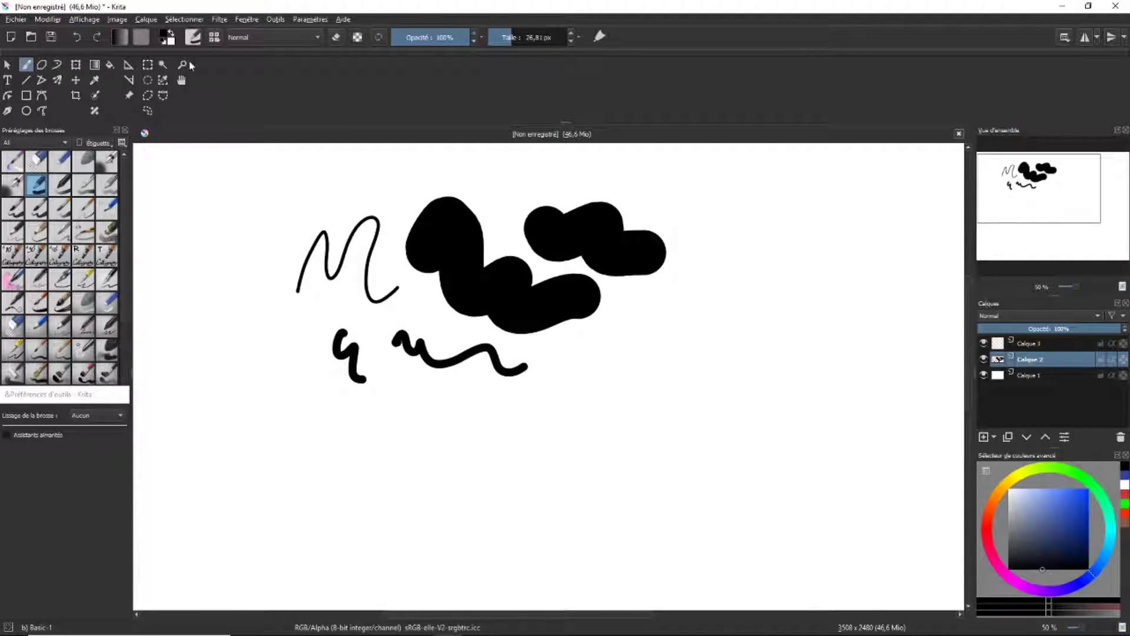
pyautogui.moveTo(81, 389); pyautogui.dragTo(116, 488)
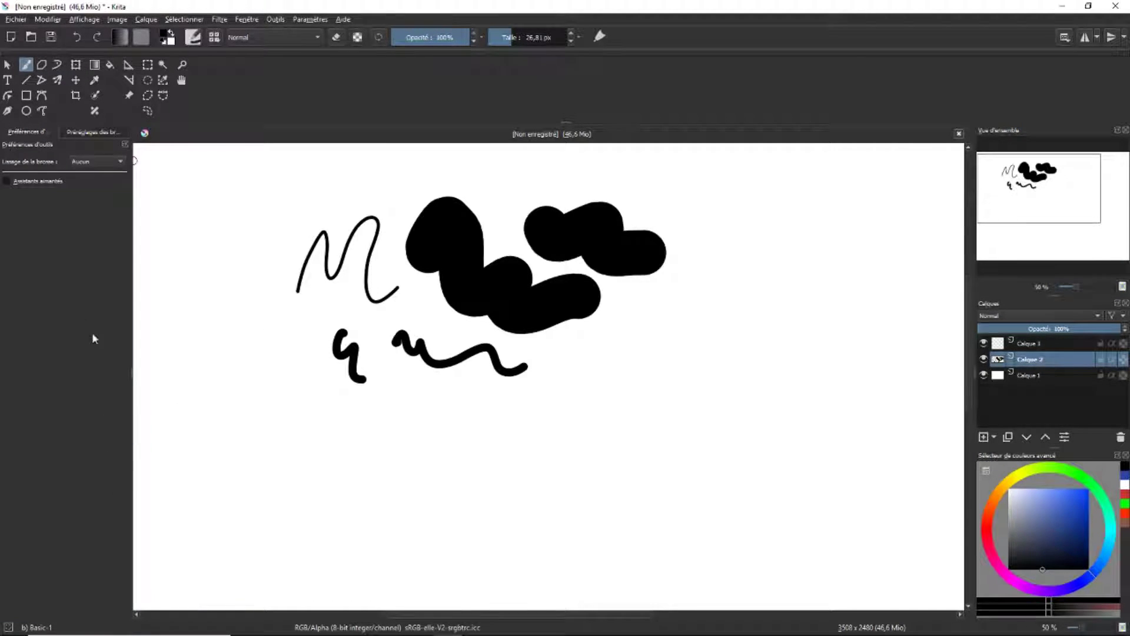
pyautogui.click(74, 133)
pyautogui.click(44, 133)
pyautogui.click(123, 144)
pyautogui.moveTo(178, 348)
pyautogui.mouseDown()
pyautogui.moveTo(60, 479)
pyautogui.moveTo(88, 507)
pyautogui.moveTo(67, 560)
pyautogui.moveTo(65, 406)
pyautogui.mouseUp()
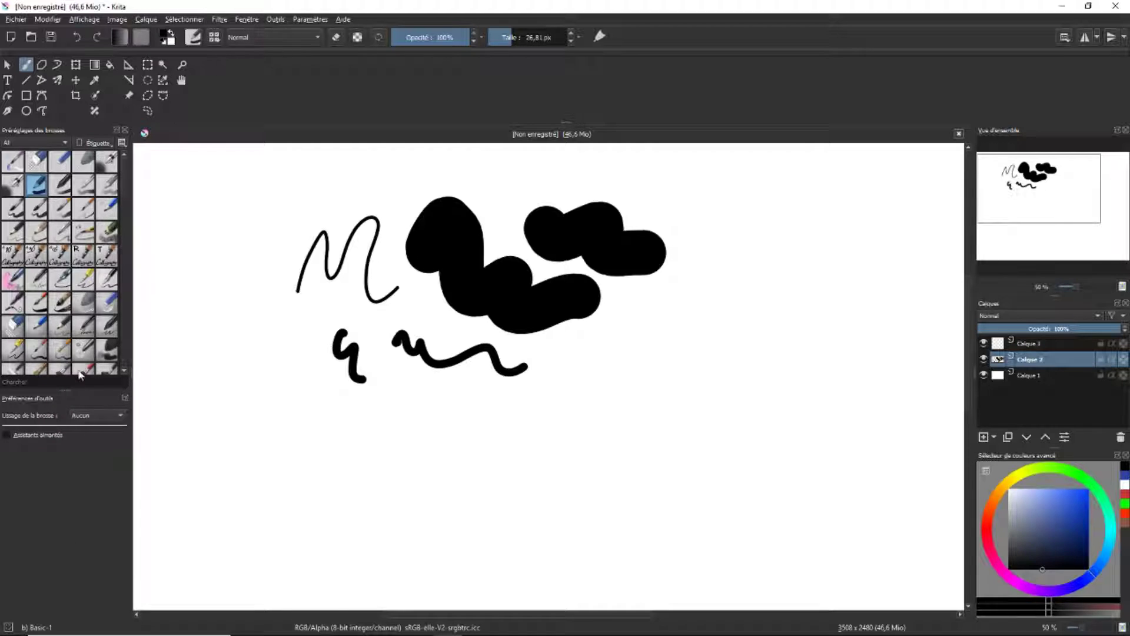
# Look through the list of available dockers and close it without changing any of them.
pyautogui.click(310, 19)
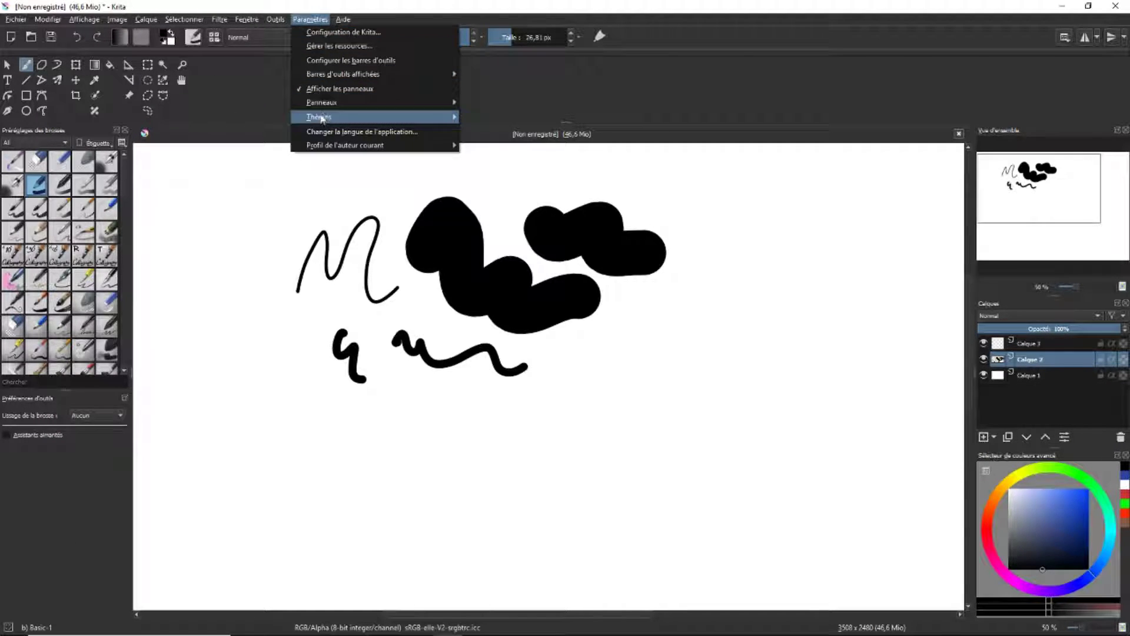
pyautogui.moveTo(328, 106)
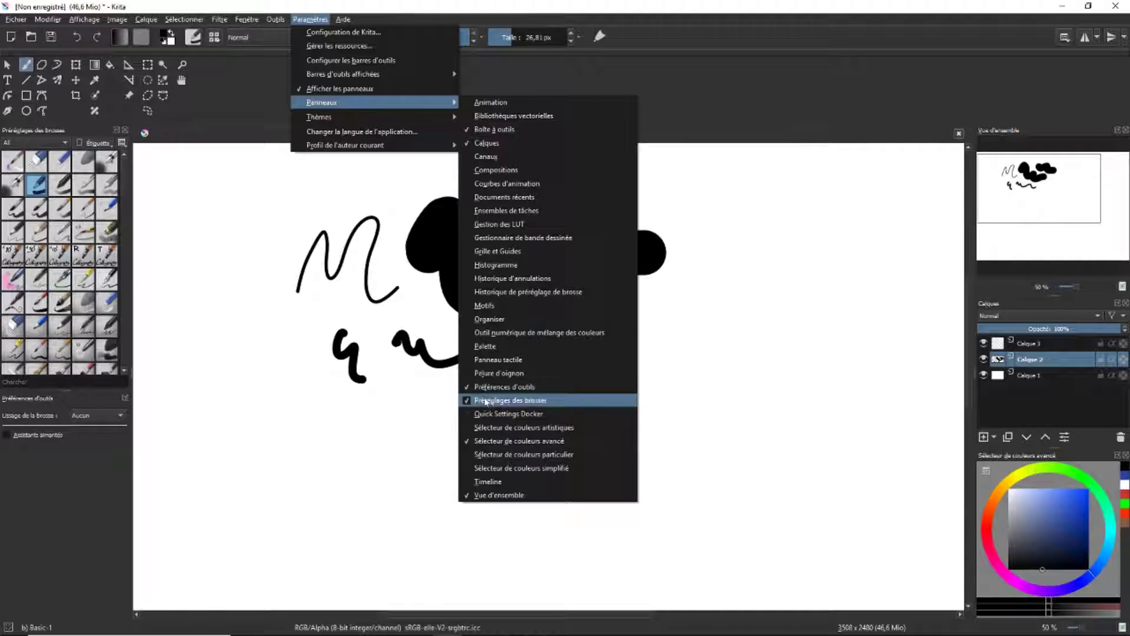
pyautogui.click(71, 451)
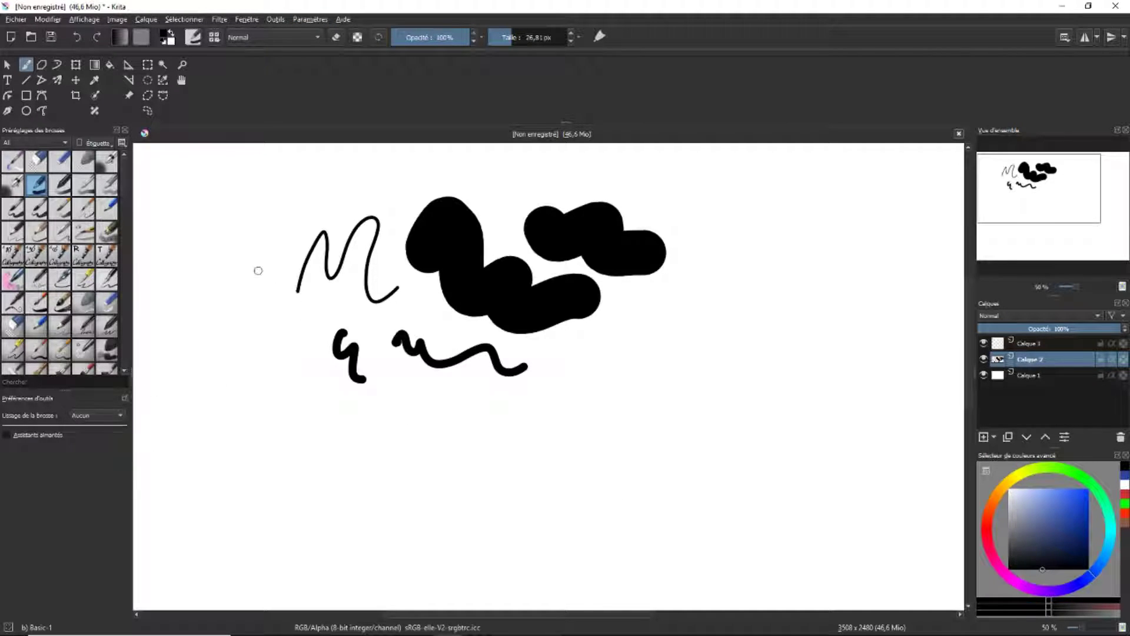
# Paint a wavy stroke with brush smoothing left at Aucun, and clear the layer.
pyautogui.click(80, 418)
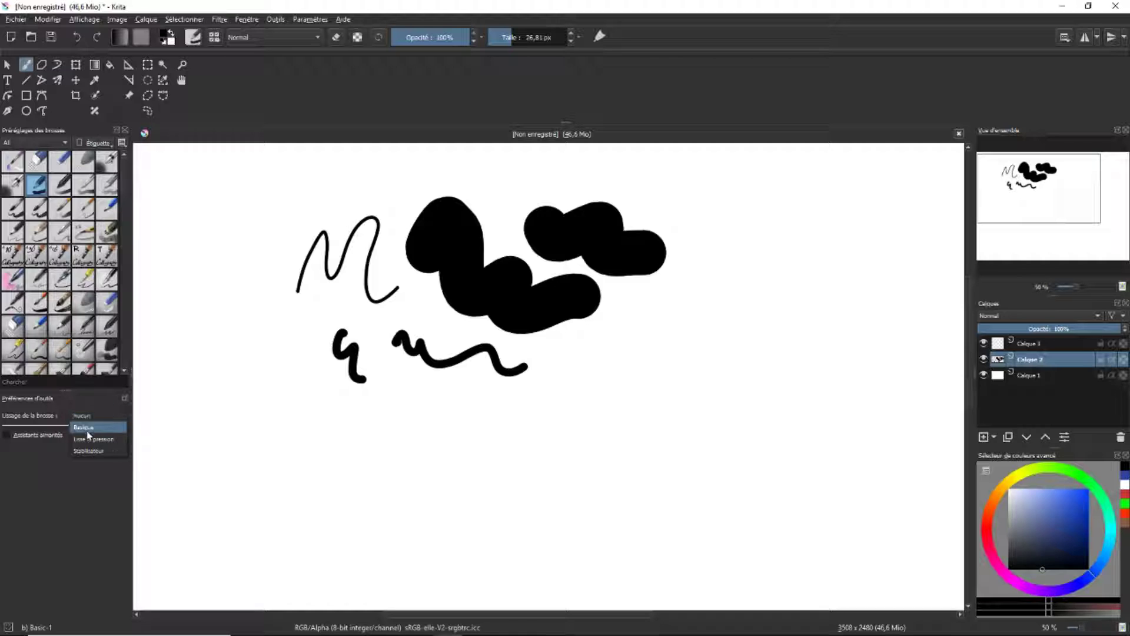
pyautogui.click(123, 413)
pyautogui.moveTo(300, 390)
pyautogui.mouseDown()
pyautogui.moveTo(303, 411)
pyautogui.moveTo(508, 416)
pyautogui.mouseUp()
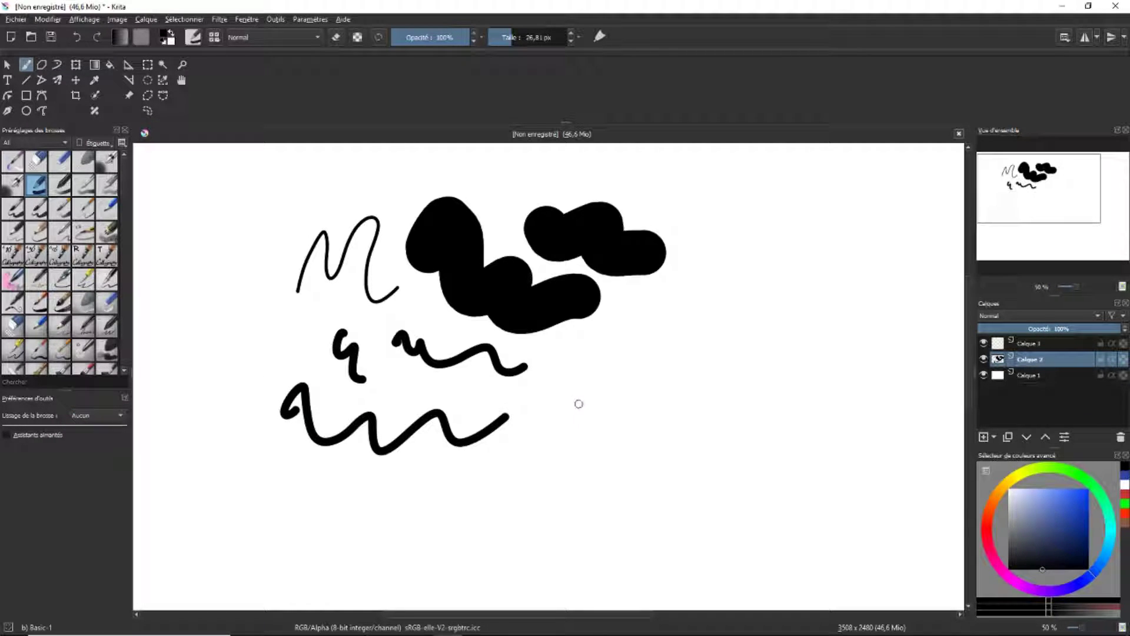
pyautogui.press('Delete')
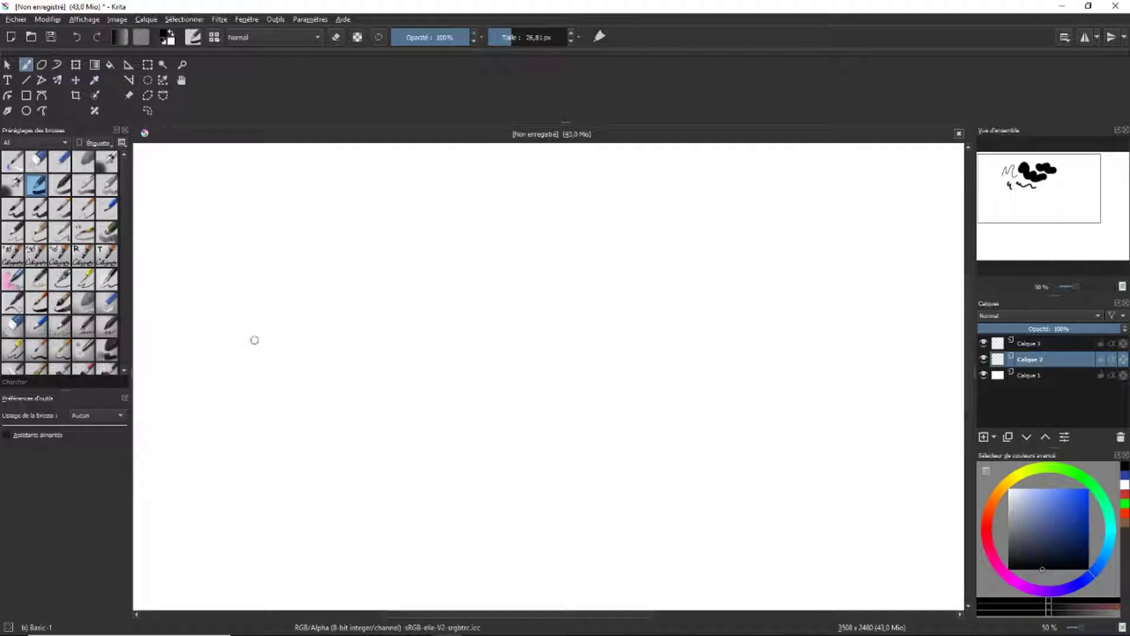
# Paint a looping stroke without smoothing and a similar one beside it with brush smoothing set to Stabilisateur.
pyautogui.moveTo(221, 406)
pyautogui.mouseDown()
pyautogui.moveTo(214, 396)
pyautogui.moveTo(258, 312)
pyautogui.moveTo(283, 305)
pyautogui.moveTo(328, 334)
pyautogui.moveTo(362, 426)
pyautogui.moveTo(381, 308)
pyautogui.mouseUp()
pyautogui.click(88, 416)
pyautogui.click(93, 448)
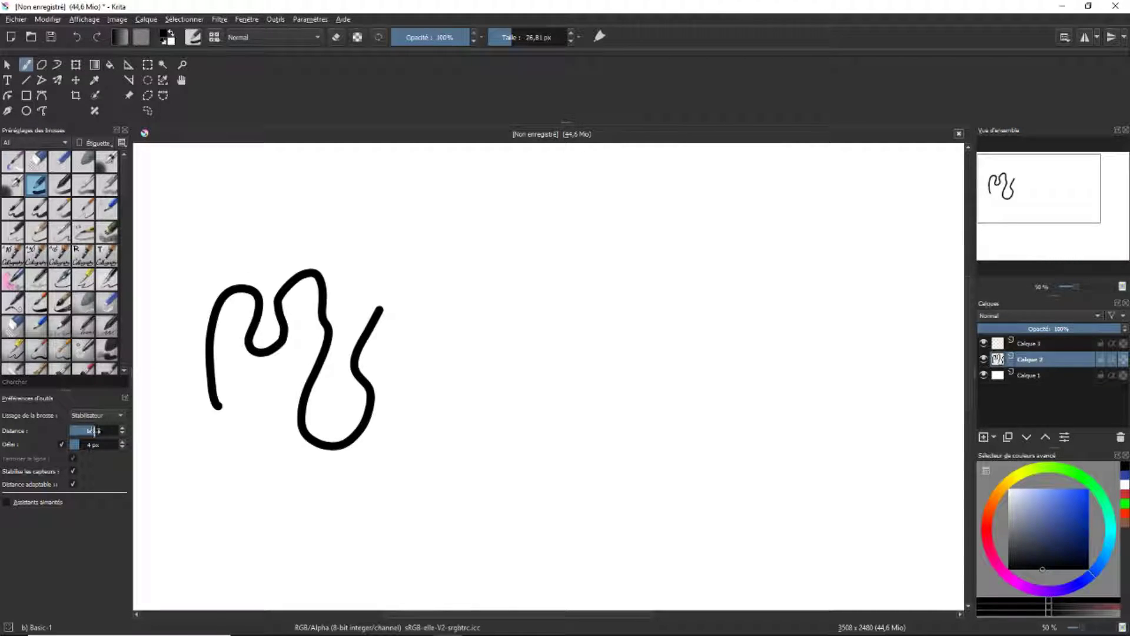
pyautogui.moveTo(444, 426)
pyautogui.mouseDown()
pyautogui.moveTo(444, 326)
pyautogui.moveTo(469, 301)
pyautogui.moveTo(485, 299)
pyautogui.moveTo(495, 314)
pyautogui.moveTo(487, 360)
pyautogui.moveTo(499, 371)
pyautogui.moveTo(514, 367)
pyautogui.moveTo(533, 299)
pyautogui.moveTo(562, 300)
pyautogui.moveTo(573, 369)
pyautogui.moveTo(527, 443)
pyautogui.moveTo(551, 462)
pyautogui.moveTo(611, 439)
pyautogui.moveTo(622, 402)
pyautogui.moveTo(611, 337)
pyautogui.mouseUp()
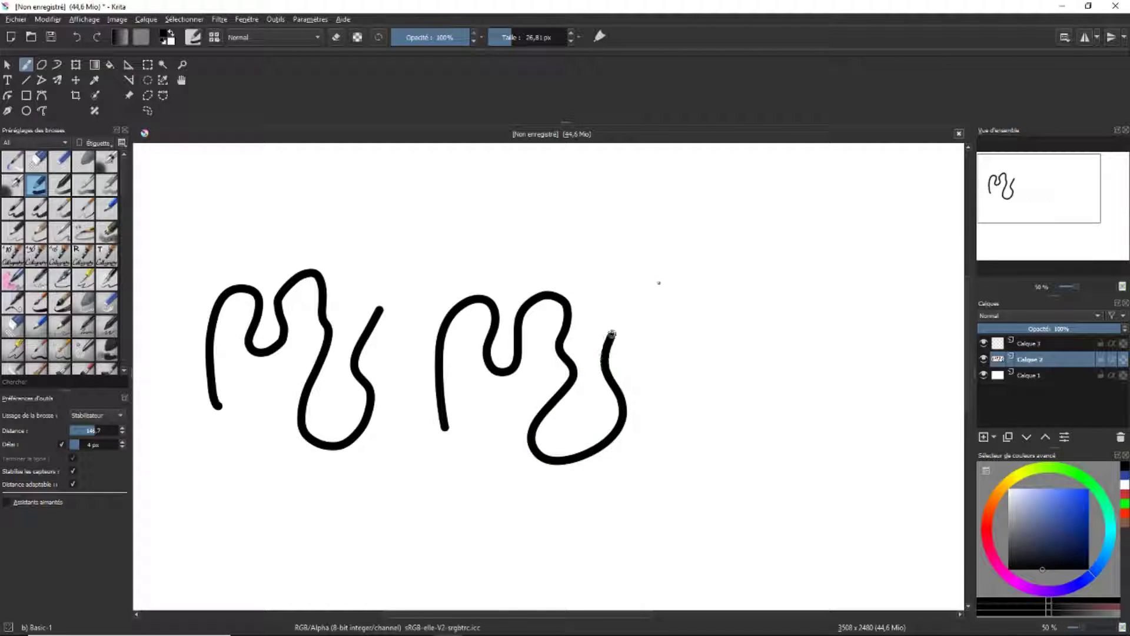
pyautogui.moveTo(651, 287); pyautogui.dragTo(704, 252)
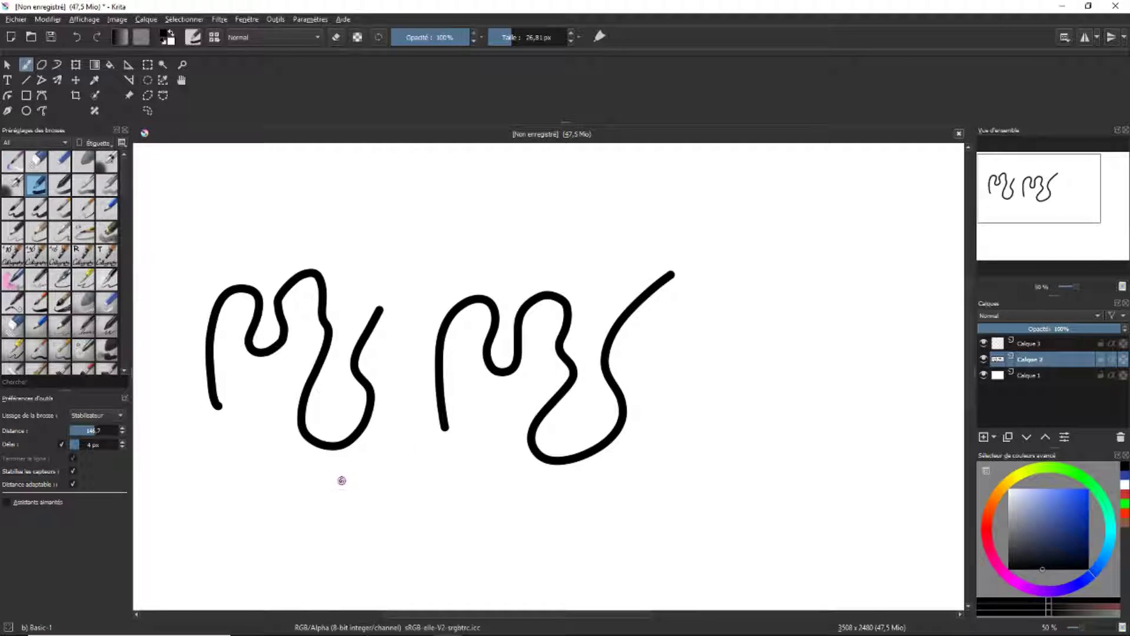
# Increase the stabilizer's distance and paint one long winding stroke over and beside the second looping stroke.
pyautogui.moveTo(103, 431); pyautogui.dragTo(118, 432)
pyautogui.moveTo(410, 307)
pyautogui.mouseDown()
pyautogui.moveTo(449, 232)
pyautogui.moveTo(507, 212)
pyautogui.moveTo(593, 212)
pyautogui.moveTo(627, 251)
pyautogui.mouseUp()
pyautogui.moveTo(690, 199)
pyautogui.mouseDown()
pyautogui.moveTo(721, 213)
pyautogui.moveTo(726, 268)
pyautogui.moveTo(821, 251)
pyautogui.moveTo(824, 261)
pyautogui.moveTo(678, 325)
pyautogui.moveTo(666, 340)
pyautogui.moveTo(680, 353)
pyautogui.moveTo(758, 318)
pyautogui.moveTo(783, 331)
pyautogui.moveTo(693, 379)
pyautogui.moveTo(684, 401)
pyautogui.moveTo(705, 407)
pyautogui.moveTo(753, 380)
pyautogui.moveTo(808, 315)
pyautogui.moveTo(790, 338)
pyautogui.moveTo(809, 320)
pyautogui.moveTo(814, 338)
pyautogui.moveTo(774, 382)
pyautogui.mouseUp()
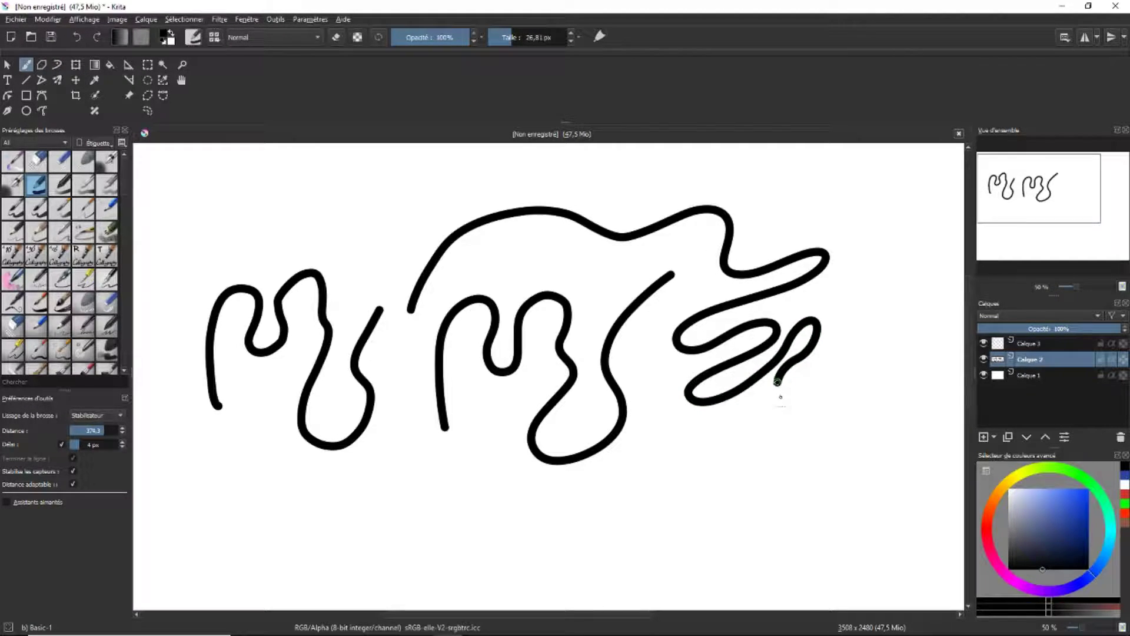
pyautogui.moveTo(765, 427)
pyautogui.mouseDown()
pyautogui.moveTo(730, 407)
pyautogui.moveTo(686, 436)
pyautogui.moveTo(673, 396)
pyautogui.moveTo(632, 424)
pyautogui.mouseUp()
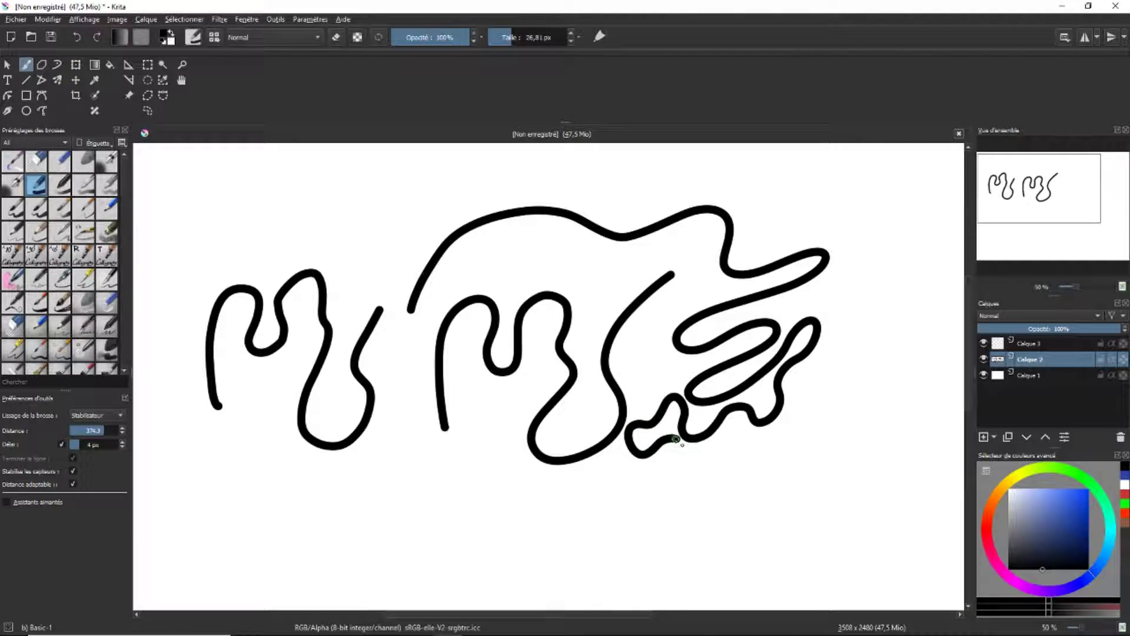
pyautogui.moveTo(657, 480)
pyautogui.mouseDown()
pyautogui.moveTo(647, 493)
pyautogui.moveTo(683, 503)
pyautogui.moveTo(683, 486)
pyautogui.mouseUp()
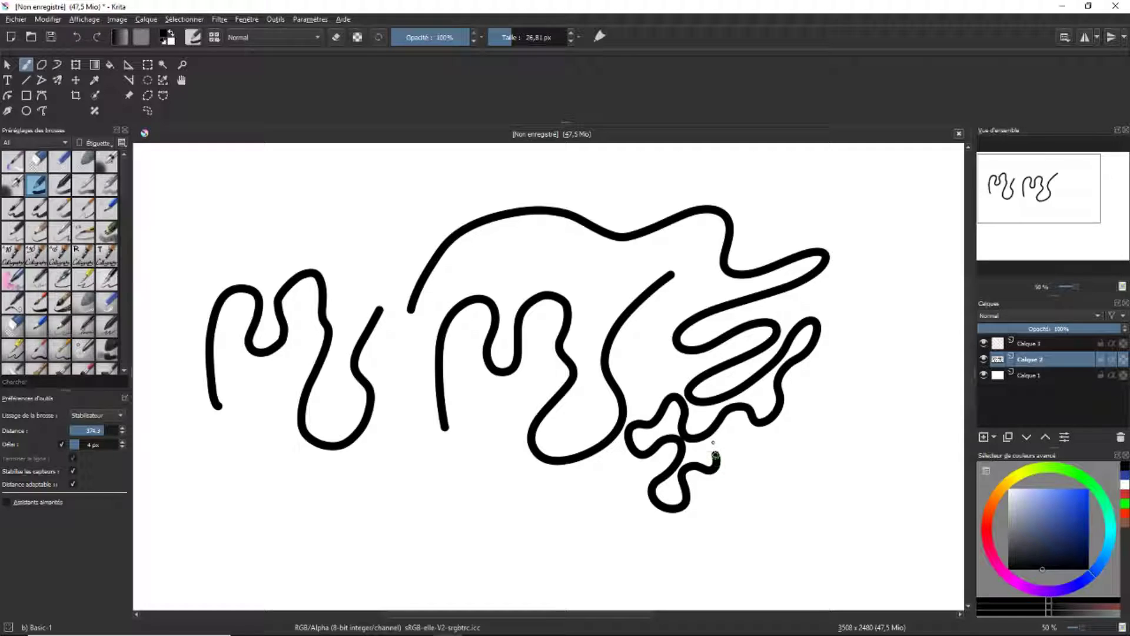
pyautogui.moveTo(732, 451)
pyautogui.mouseDown()
pyautogui.moveTo(732, 467)
pyautogui.moveTo(774, 466)
pyautogui.moveTo(831, 350)
pyautogui.mouseUp()
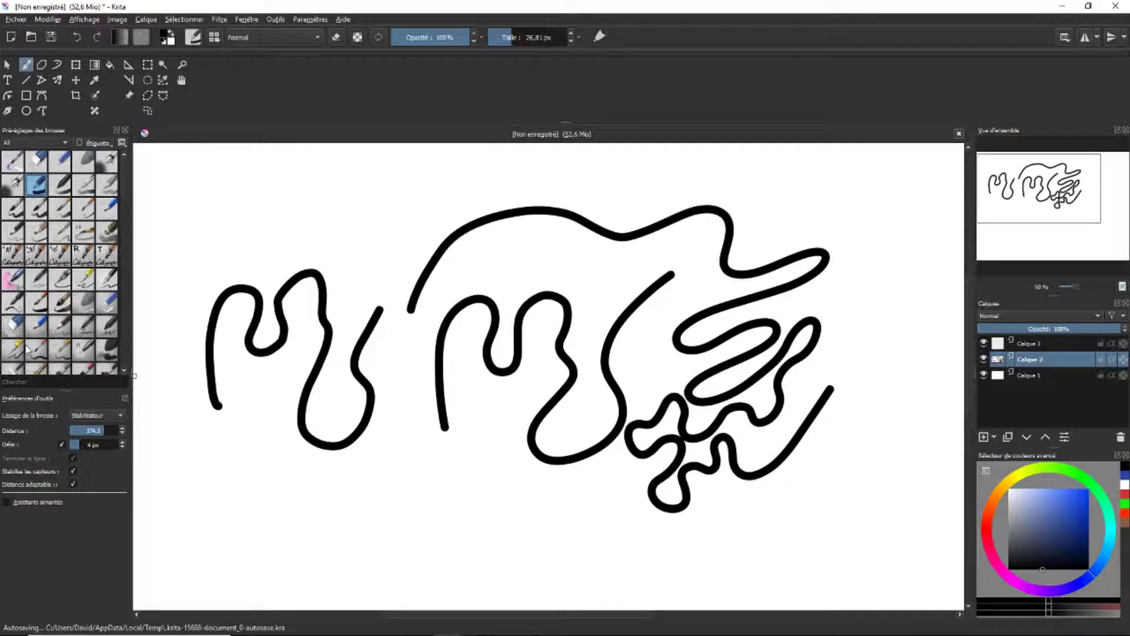
# Clear the strokes from Calque 2 and draw a dot and a short line with the Line tool.
pyautogui.press('Delete')
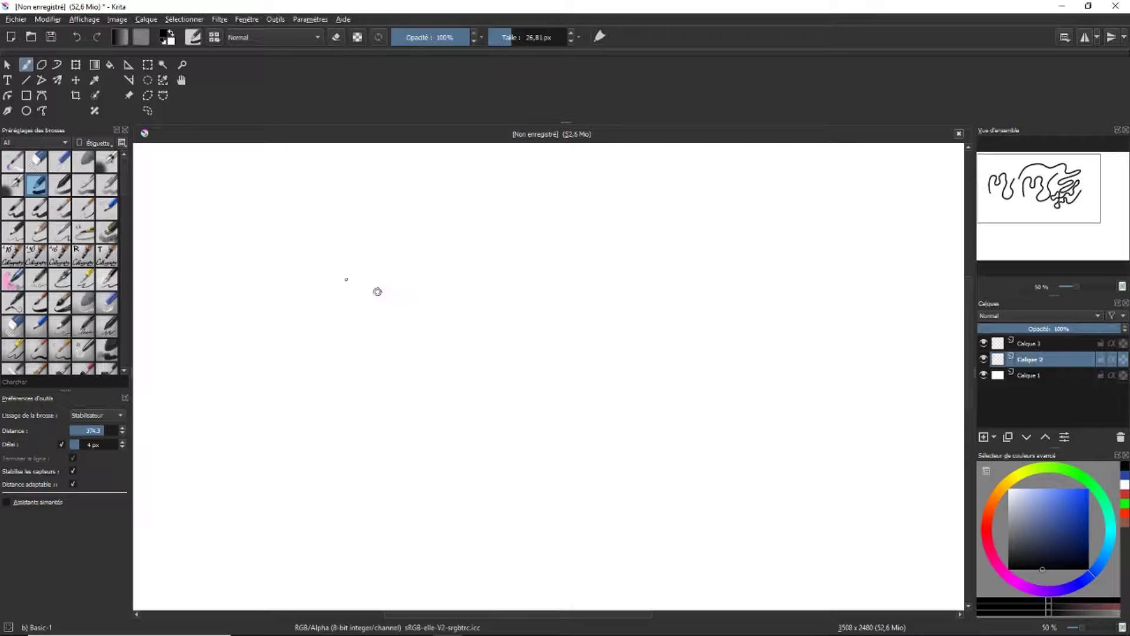
pyautogui.click(26, 81)
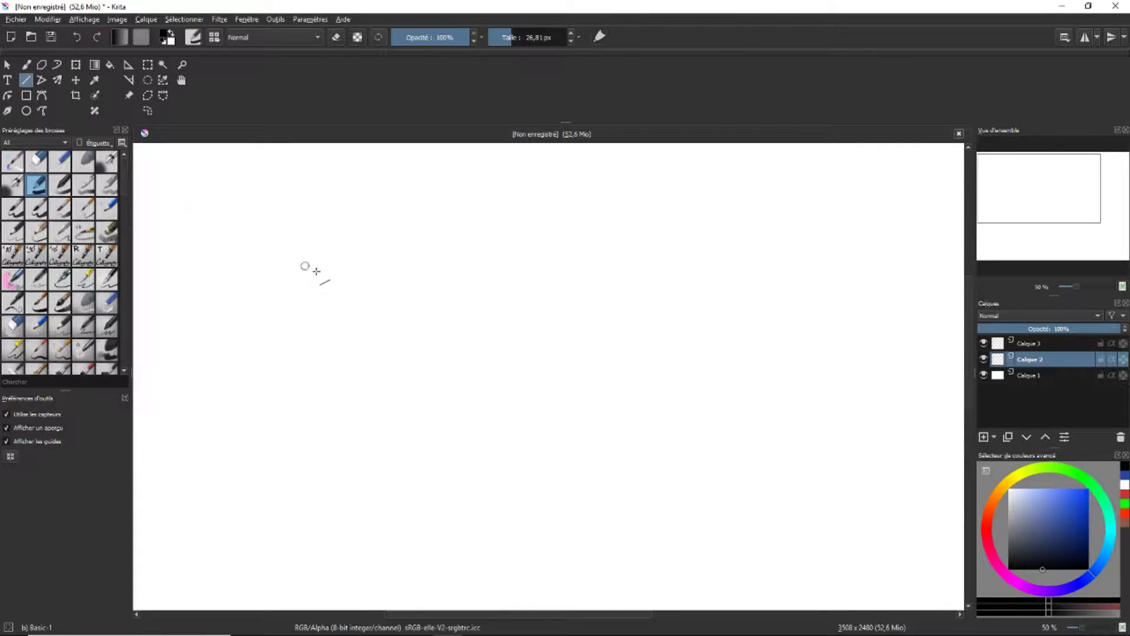
pyautogui.click(286, 278)
pyautogui.moveTo(313, 246); pyautogui.dragTo(337, 237)
# Draw a large triangle from straight lines with a dividing line inside, plus a few short crossing lines at its lower edge.
pyautogui.moveTo(318, 297); pyautogui.dragTo(792, 187)
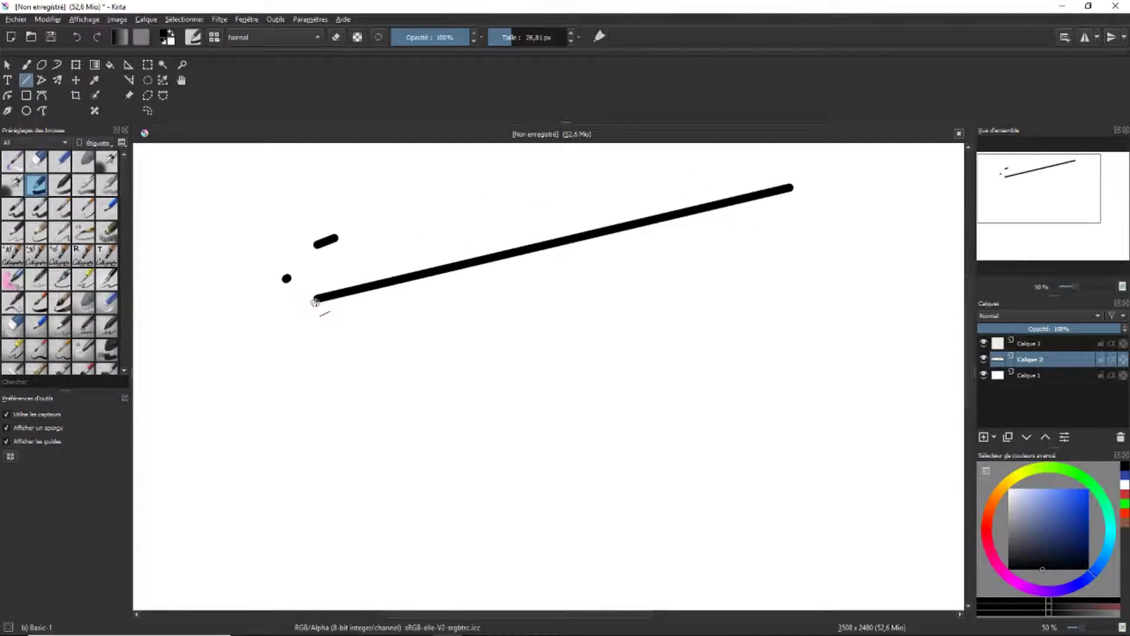
pyautogui.moveTo(318, 298); pyautogui.dragTo(793, 187)
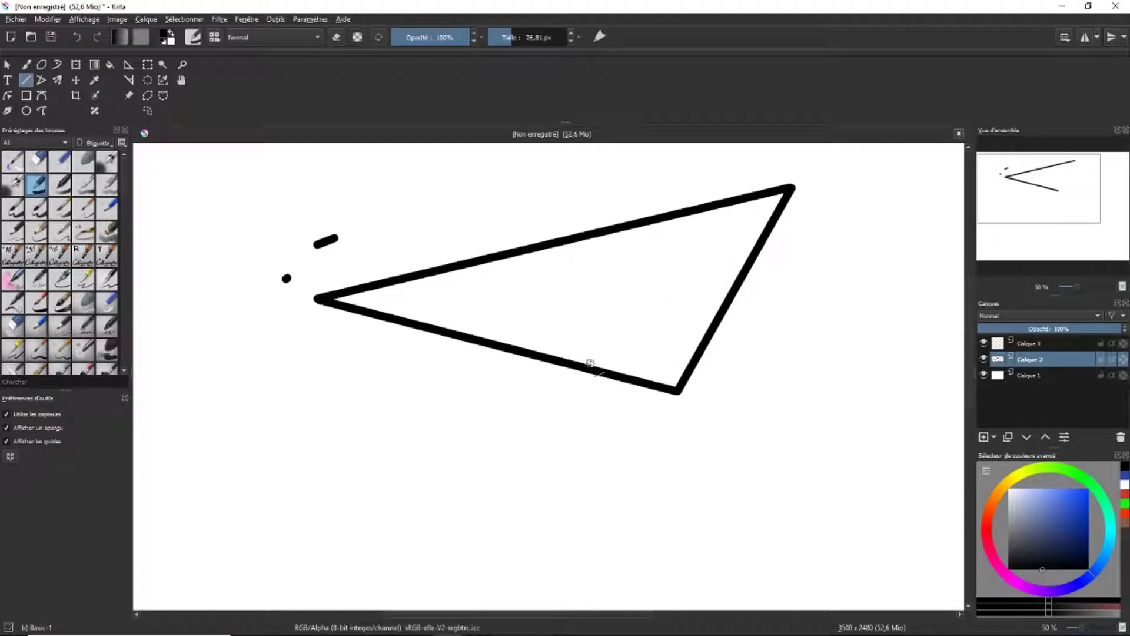
pyautogui.moveTo(618, 336); pyautogui.dragTo(682, 214)
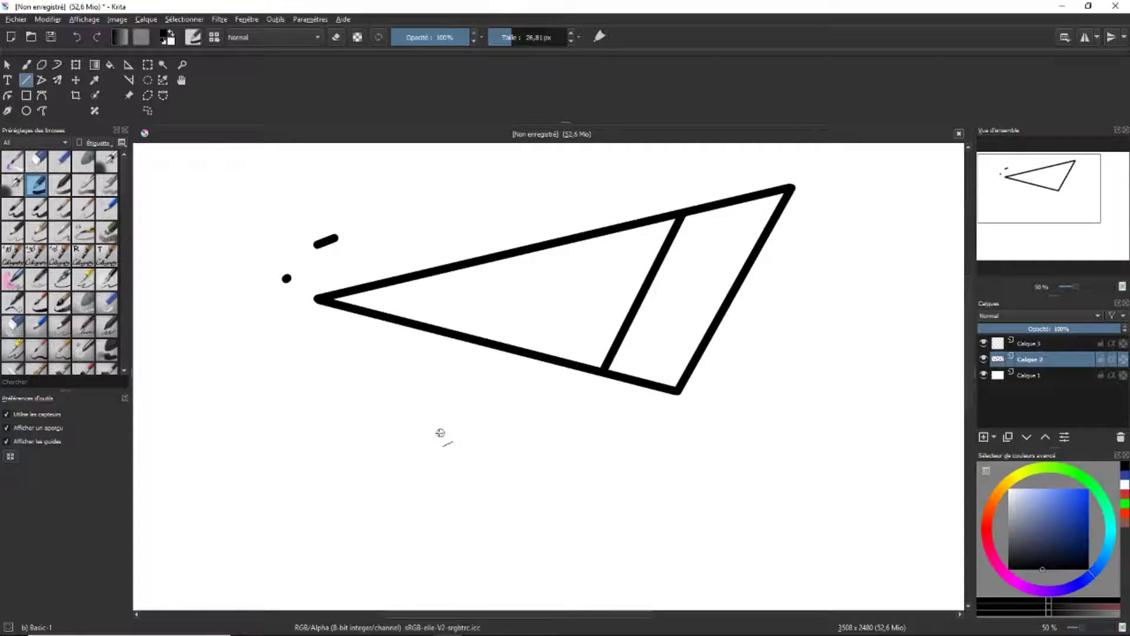
pyautogui.moveTo(436, 424); pyautogui.dragTo(609, 407)
pyautogui.moveTo(557, 462); pyautogui.dragTo(546, 303)
# Set the brush size to 9,33 px and draw several thin straight lines over and around the triangle.
pyautogui.moveTo(507, 41); pyautogui.dragTo(502, 41)
pyautogui.moveTo(455, 311); pyautogui.dragTo(612, 256)
pyautogui.moveTo(444, 219); pyautogui.dragTo(347, 415)
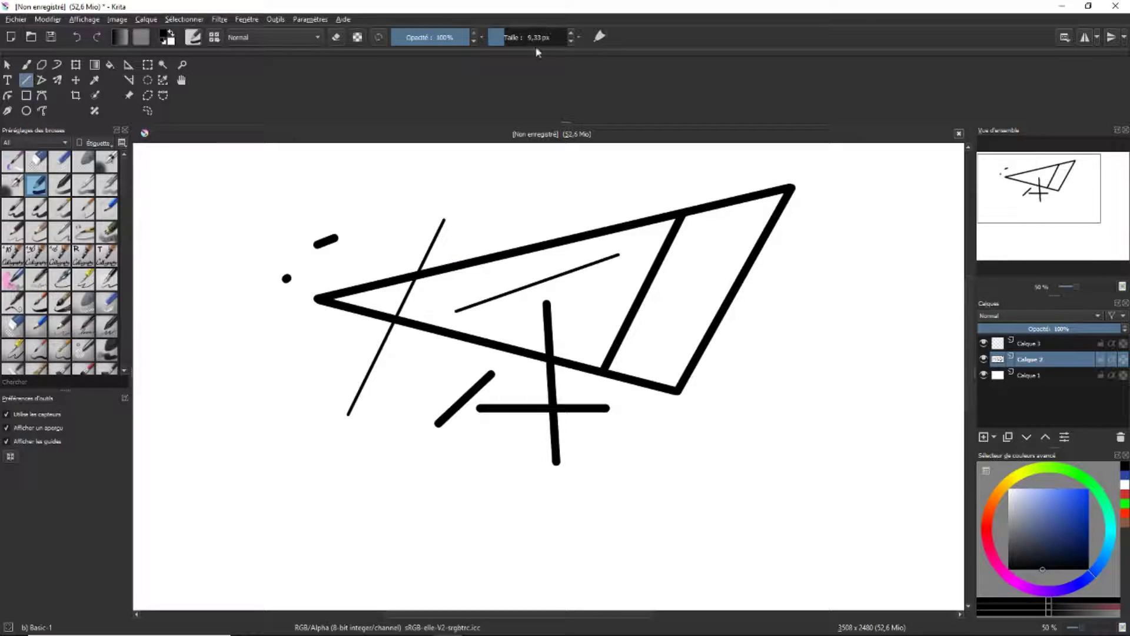
pyautogui.moveTo(339, 357); pyautogui.dragTo(446, 366)
pyautogui.moveTo(397, 434)
pyautogui.mouseDown()
pyautogui.moveTo(395, 395)
pyautogui.moveTo(446, 366)
pyautogui.mouseUp()
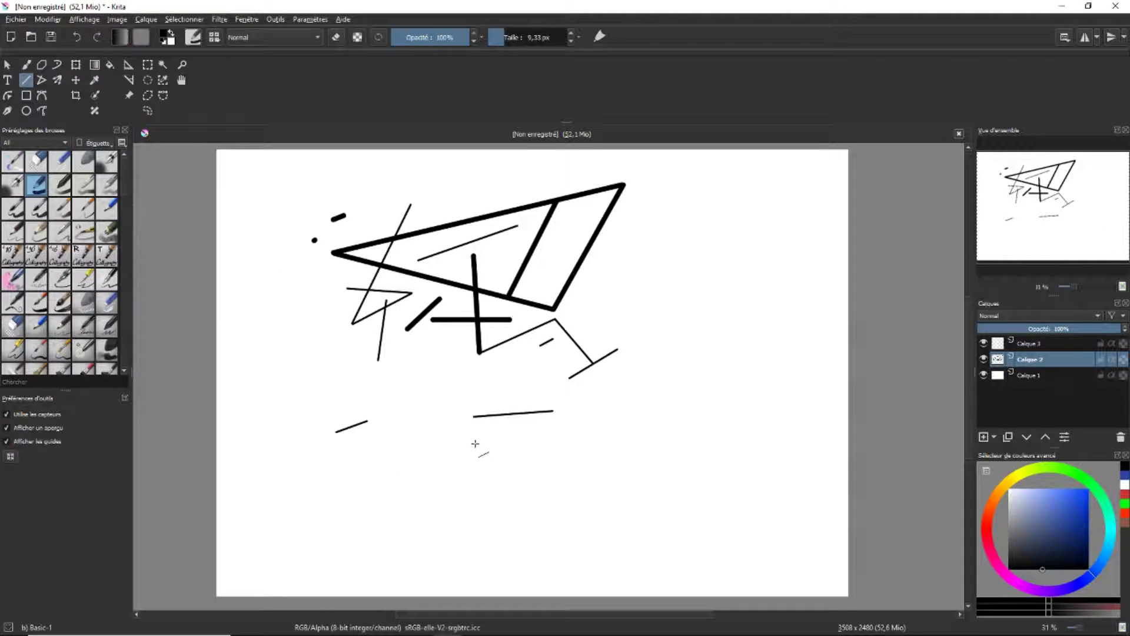
# Draw a thin sloping line in the lower canvas, repositioning it while drawing, and extend another line from its upper end.
pyautogui.moveTo(480, 478); pyautogui.dragTo(593, 428)
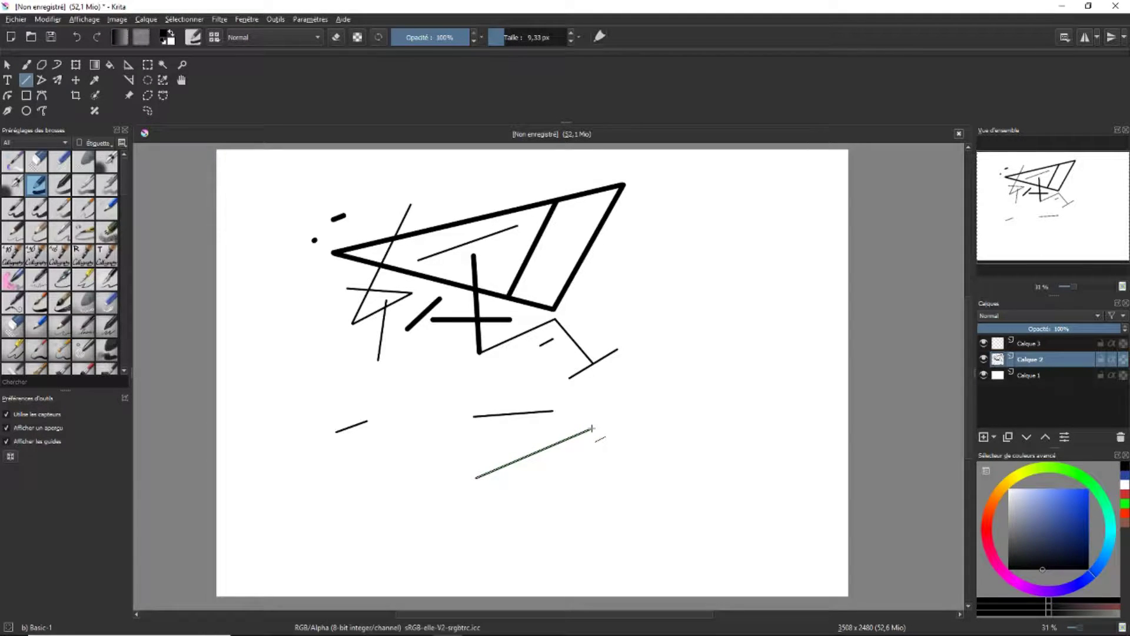
pyautogui.moveTo(593, 428); pyautogui.dragTo(652, 413)
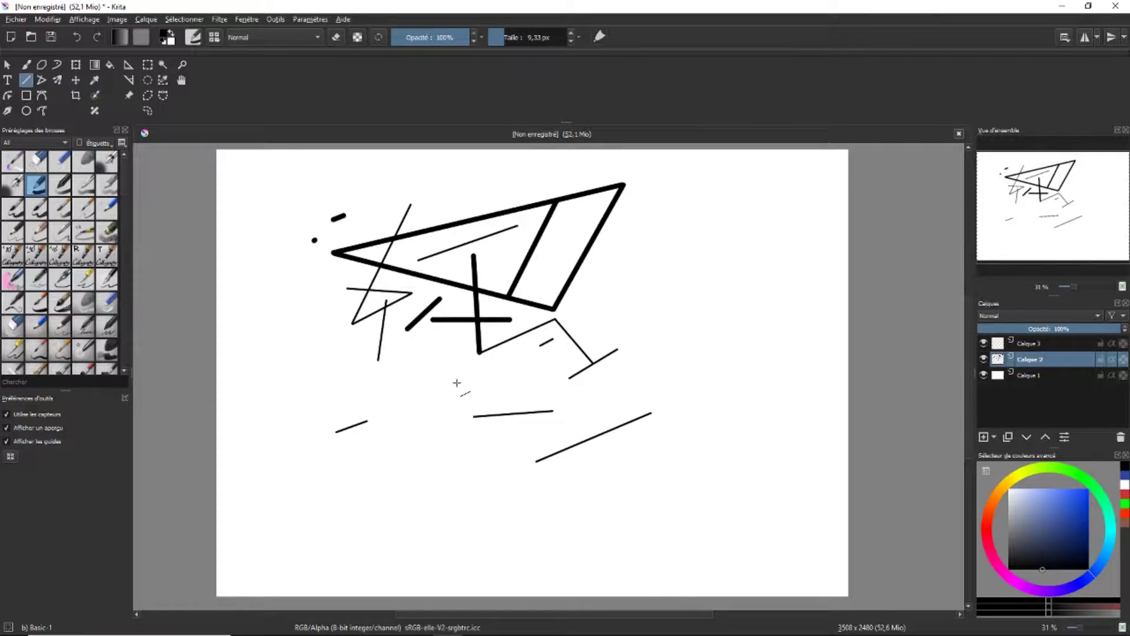
pyautogui.scroll(3, 595, 397)
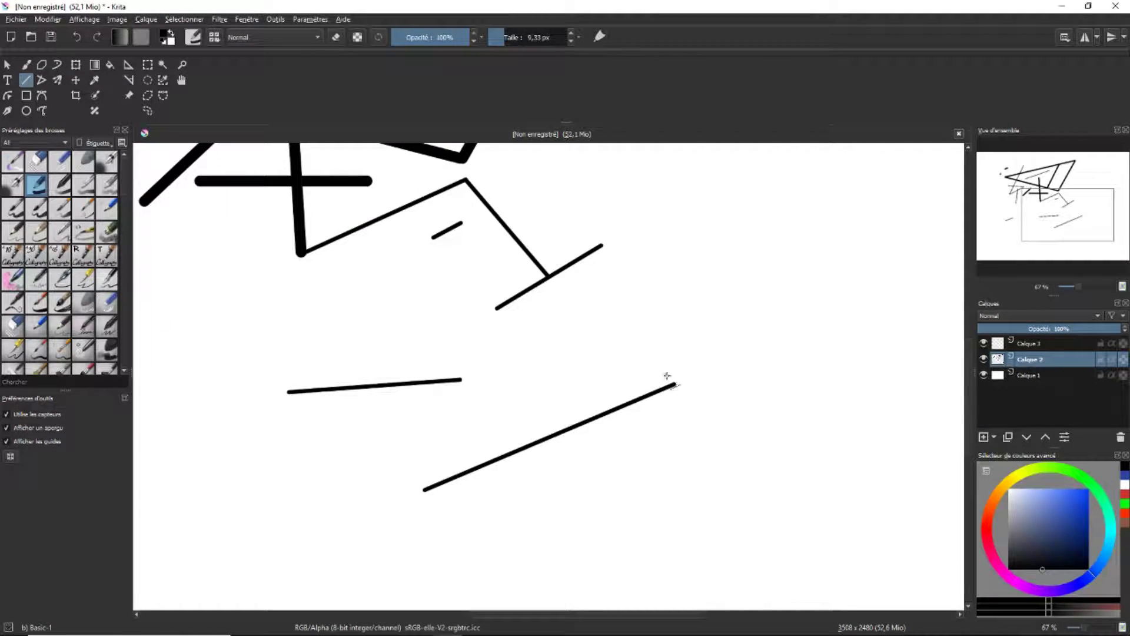
pyautogui.moveTo(668, 385); pyautogui.dragTo(758, 183)
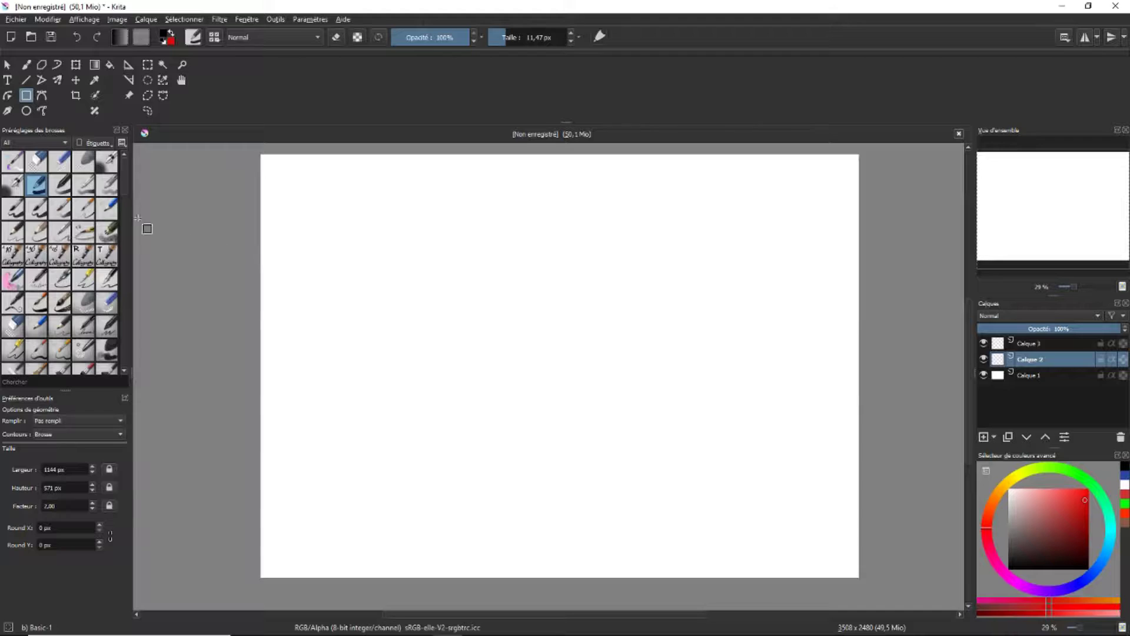
# Draw an unfilled rectangle about 1249 × 663 px, and an overlapping one about 1333 × 815 px with a 50 px brush.
pyautogui.moveTo(375, 229); pyautogui.dragTo(588, 341)
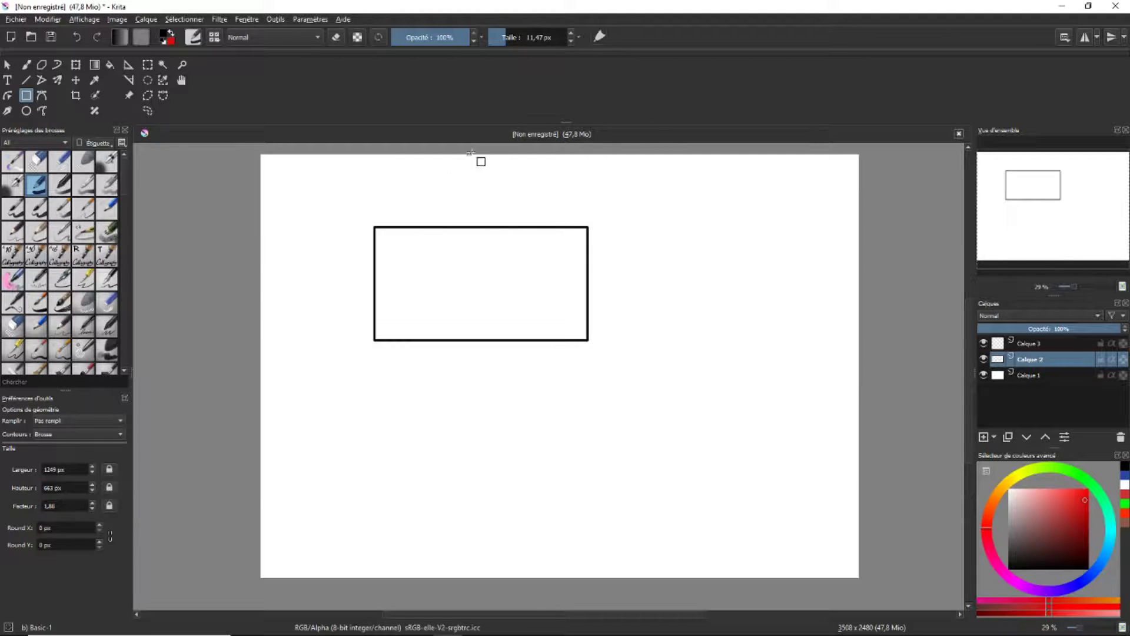
pyautogui.moveTo(505, 37); pyautogui.dragTo(518, 38)
pyautogui.moveTo(444, 275)
pyautogui.mouseDown()
pyautogui.moveTo(515, 369)
pyautogui.moveTo(676, 418)
pyautogui.mouseUp()
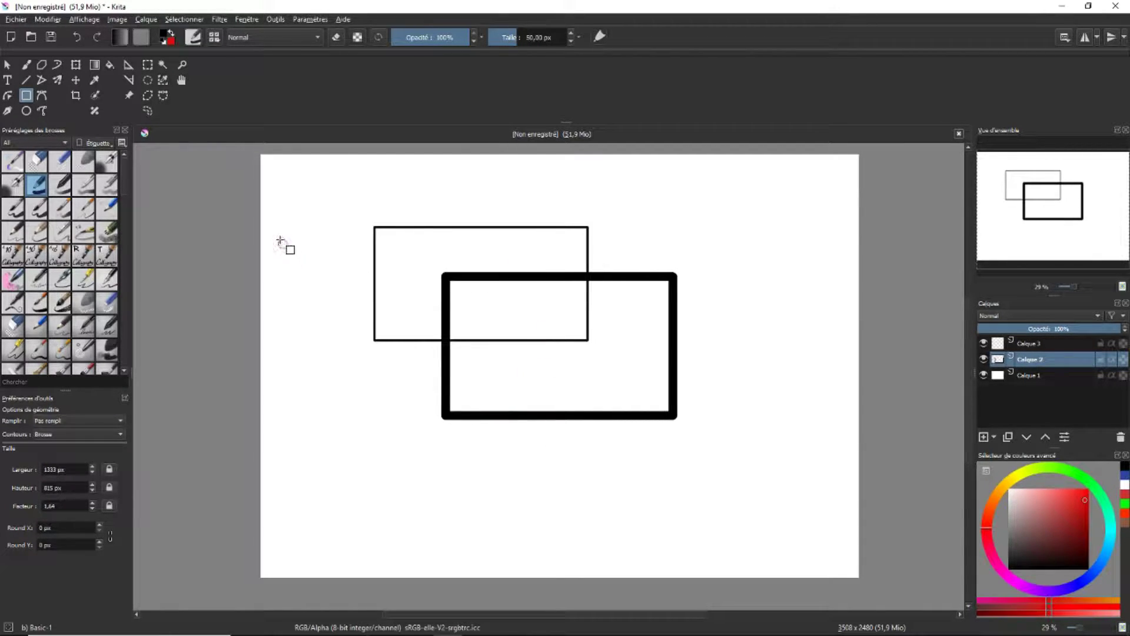
# Set the rectangle fill to the background colour and draw a red rectangle about 771 × 406 px overlapping the two outlined ones.
pyautogui.click(65, 422)
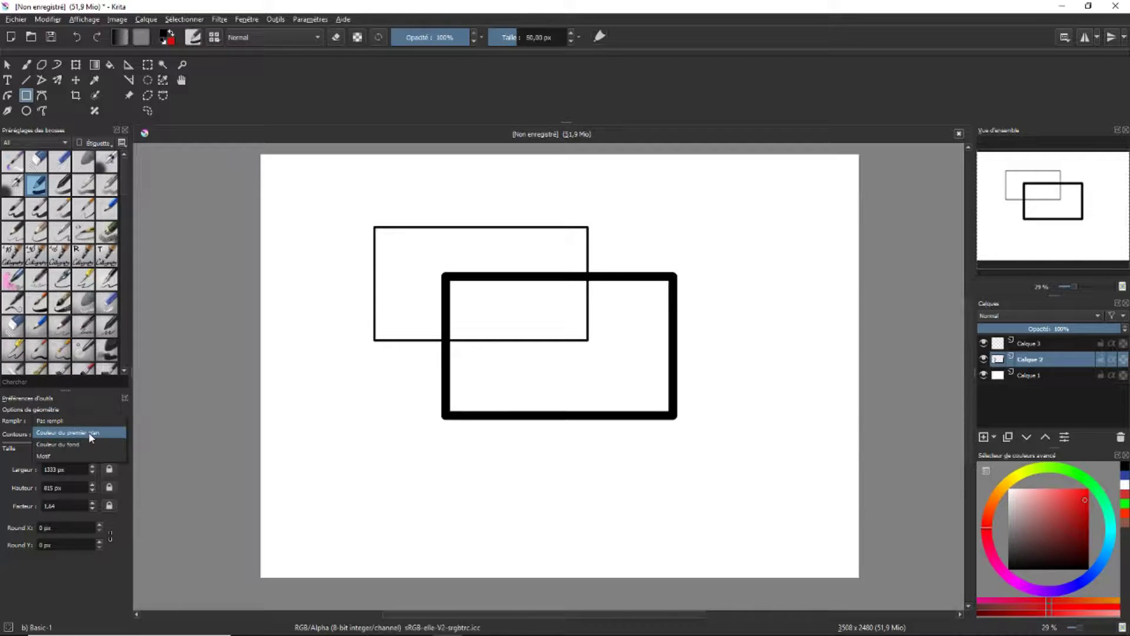
pyautogui.click(85, 445)
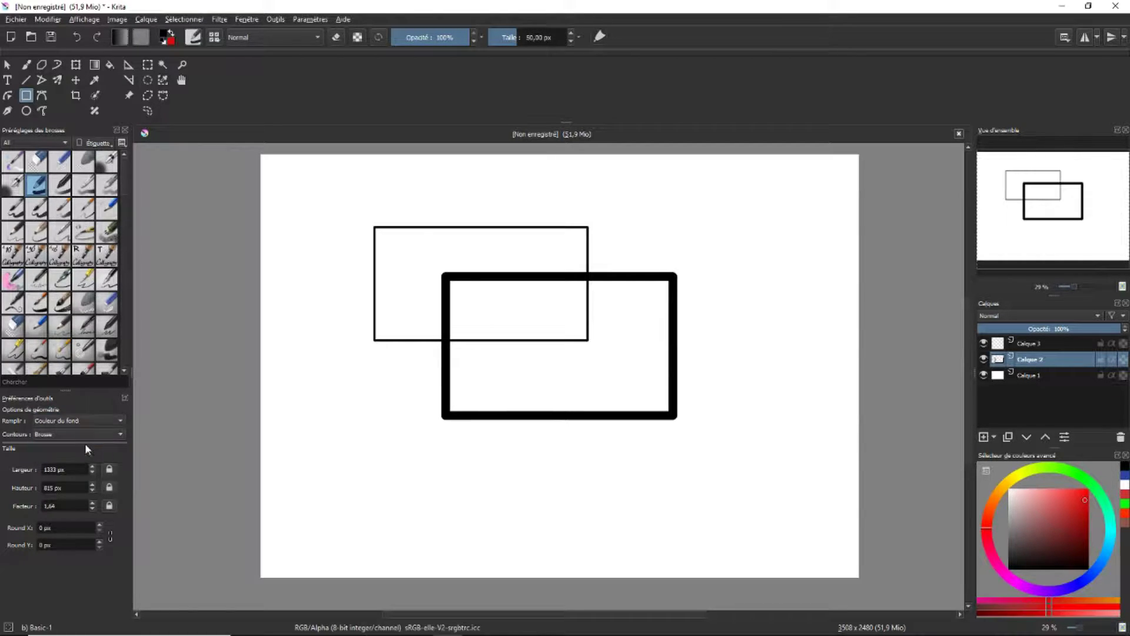
pyautogui.moveTo(402, 306); pyautogui.dragTo(540, 382)
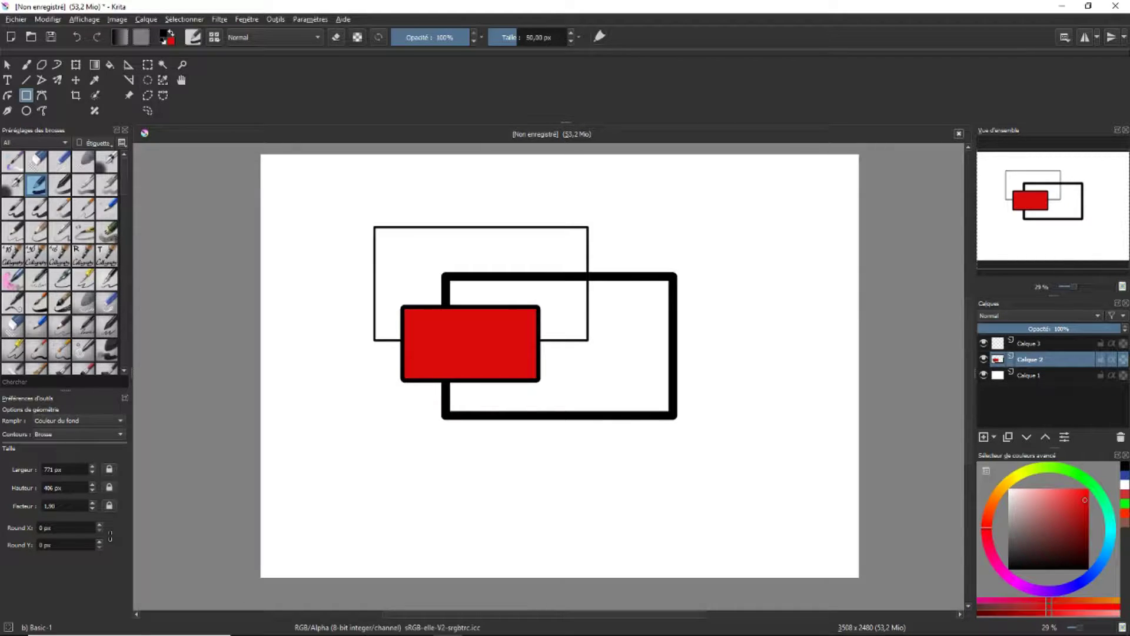
# Turn off the rectangle outline and draw a borderless red rectangle about 949 × 433 px in the lower canvas.
pyautogui.click(44, 435)
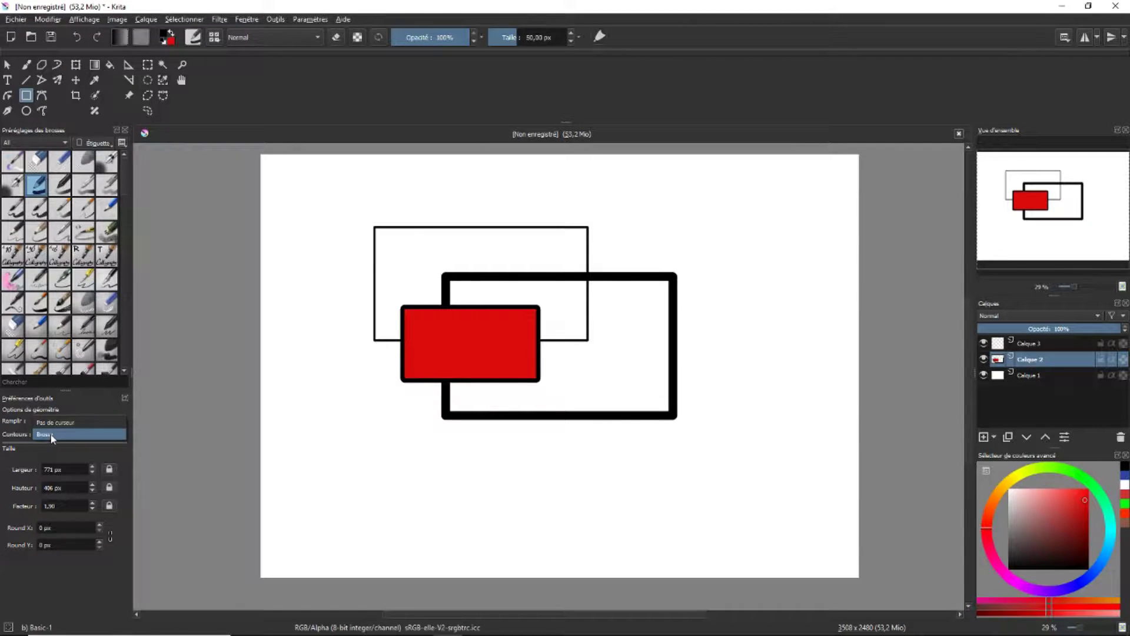
pyautogui.click(57, 422)
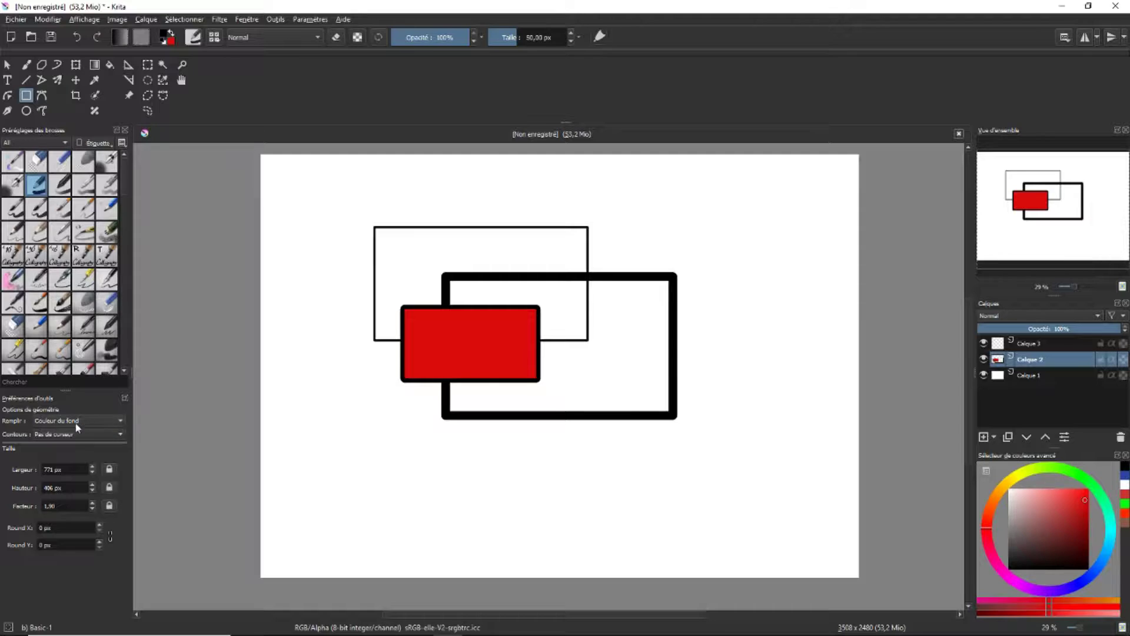
pyautogui.moveTo(332, 443); pyautogui.dragTo(495, 516)
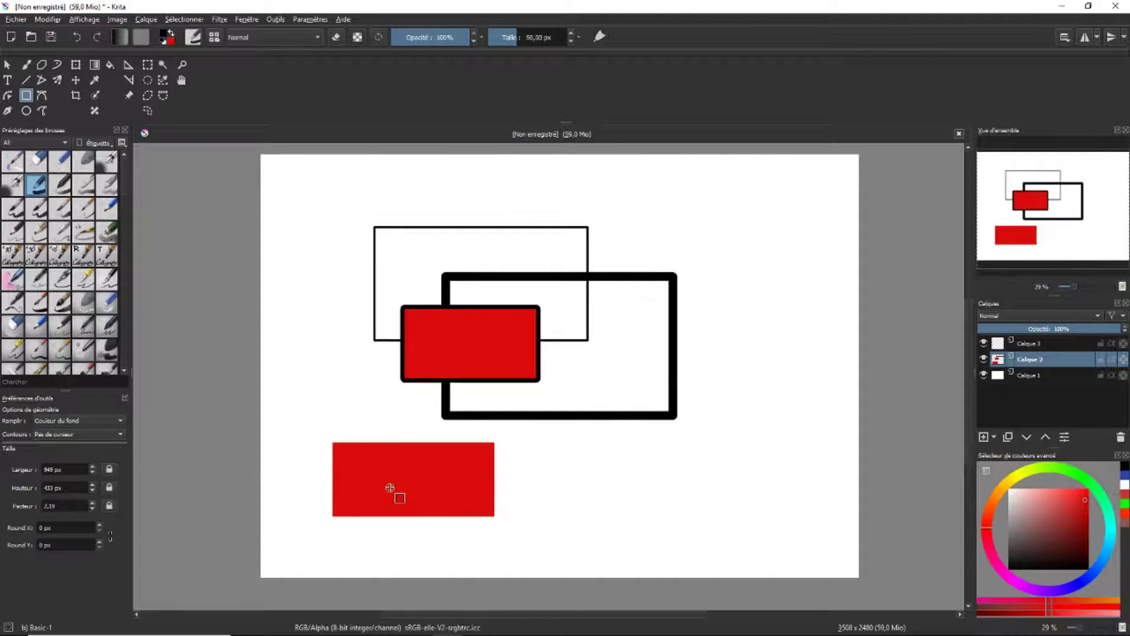
# Restore the brush outline and draw a tall, filled rectangle about 939 × 1452 px over the right end of the thick rectangle.
pyautogui.click(45, 436)
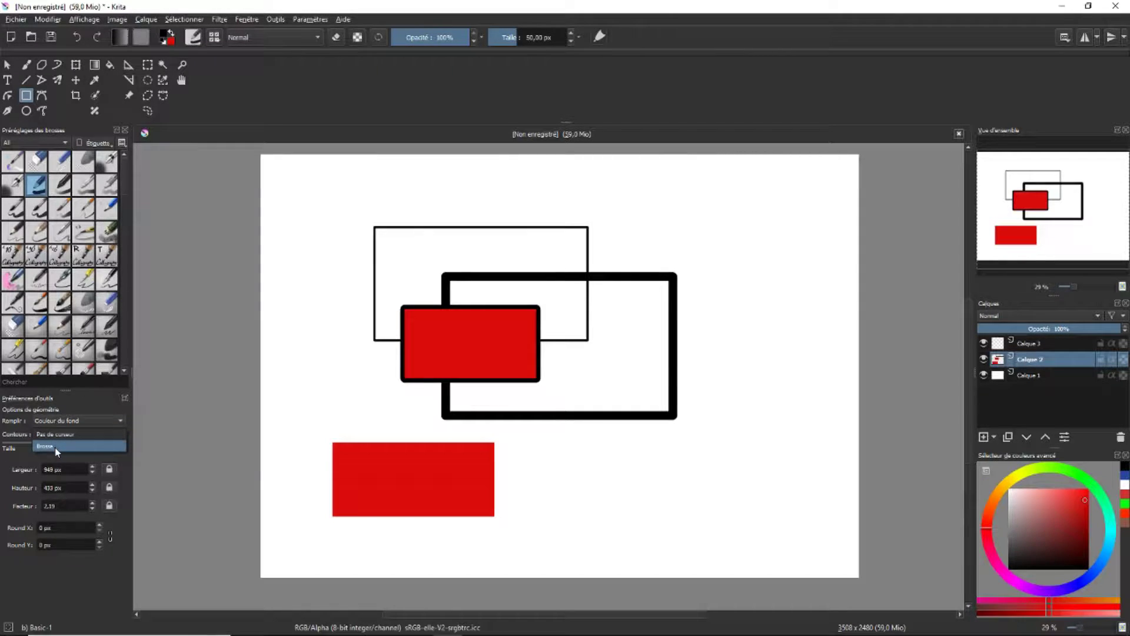
pyautogui.click(57, 445)
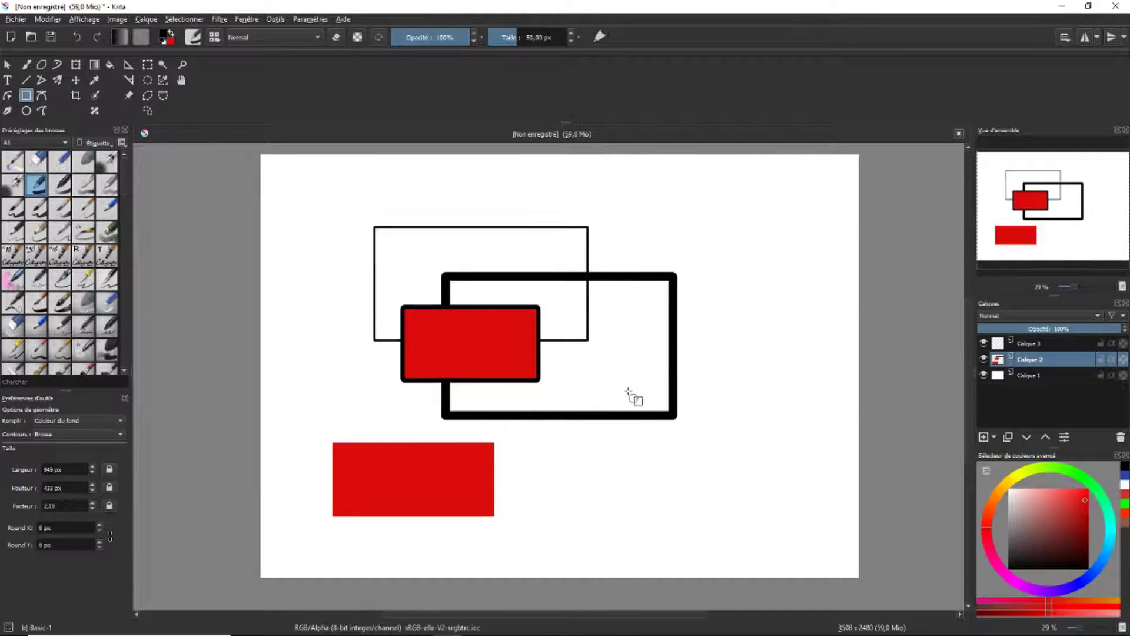
pyautogui.moveTo(619, 222); pyautogui.dragTo(780, 470)
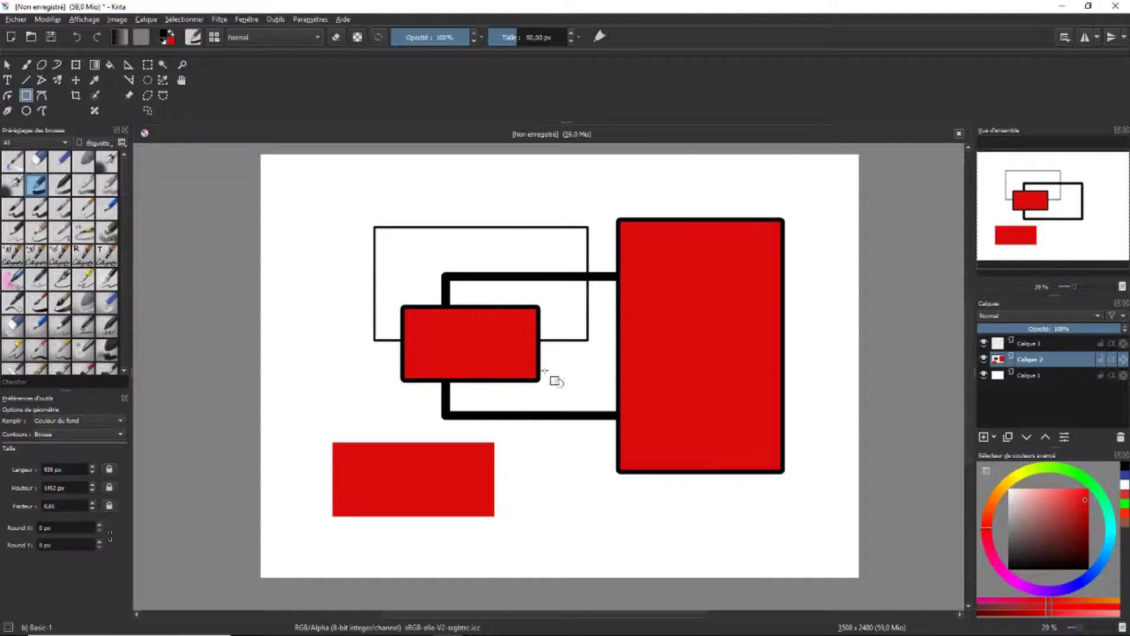
# Draw four filled squares with sides of about 390, 434, 390 and 643 px around and over the existing rectangles.
pyautogui.moveTo(291, 240); pyautogui.dragTo(337, 314)
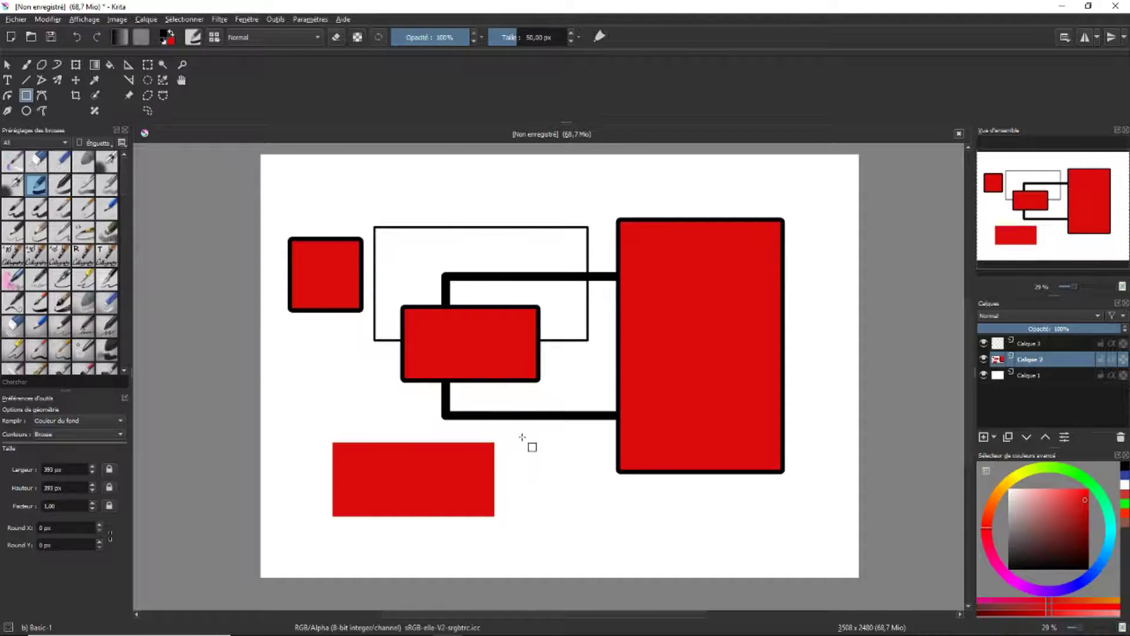
pyautogui.moveTo(530, 441); pyautogui.dragTo(607, 516)
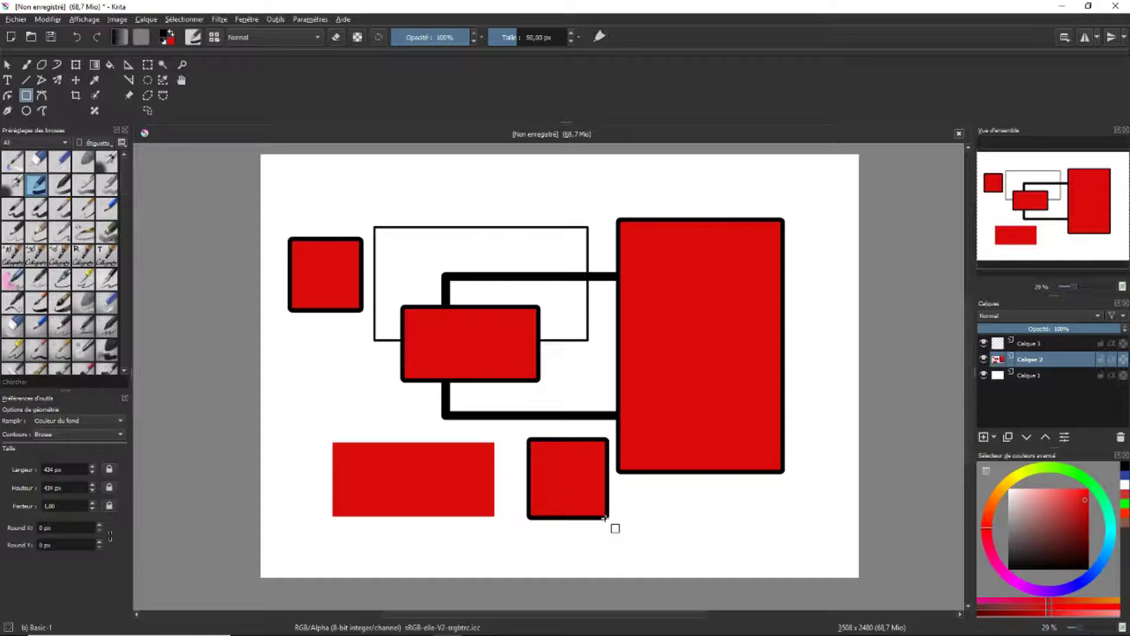
pyautogui.moveTo(400, 184); pyautogui.dragTo(812, 377)
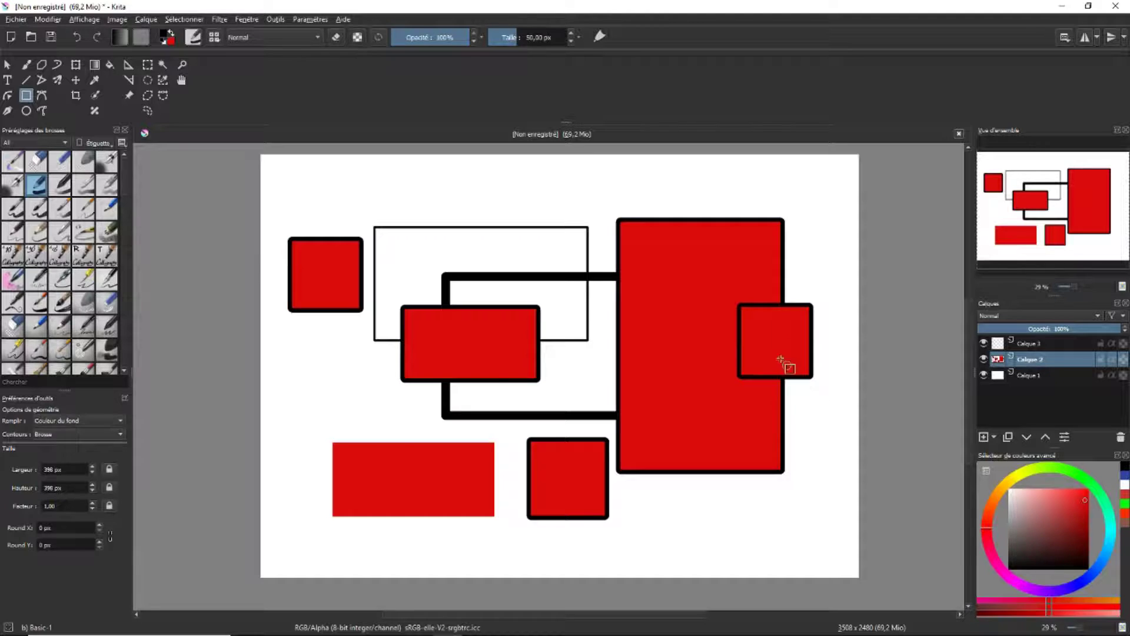
pyautogui.moveTo(459, 183); pyautogui.dragTo(458, 292)
pyautogui.moveTo(459, 296); pyautogui.dragTo(460, 294)
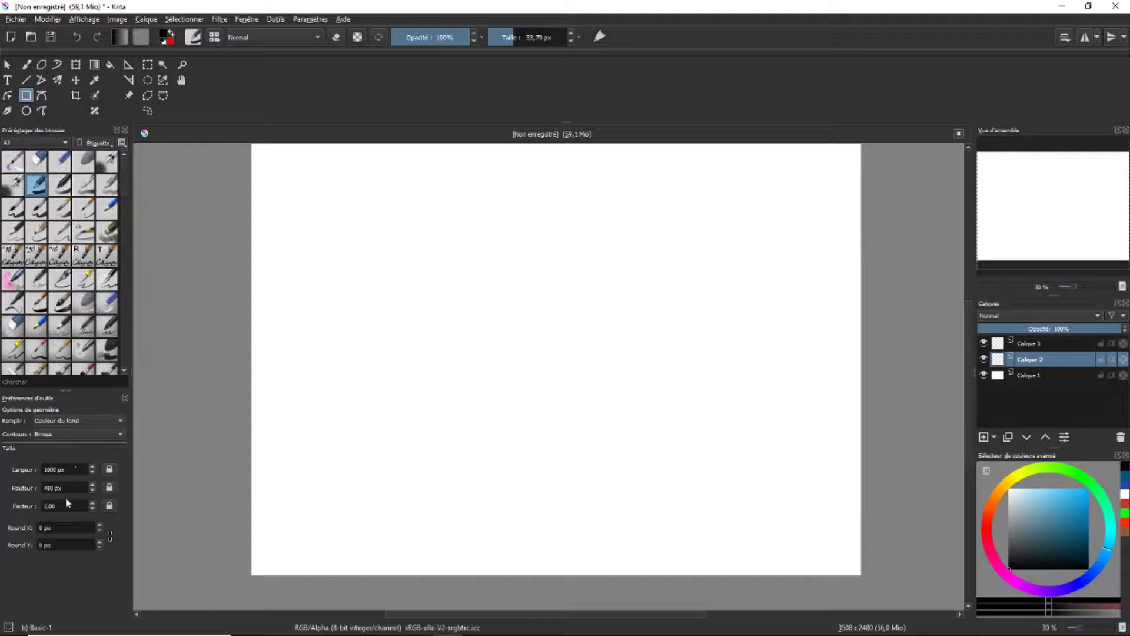
# Set the rectangle size to 800 px wide and 500 px high and place several filled rectangles of that size.
pyautogui.moveTo(70, 469); pyautogui.dragTo(41, 470)
pyautogui.write('80')
pyautogui.press('Tab')
pyautogui.write('500')
pyautogui.click(396, 292)
pyautogui.click(564, 234)
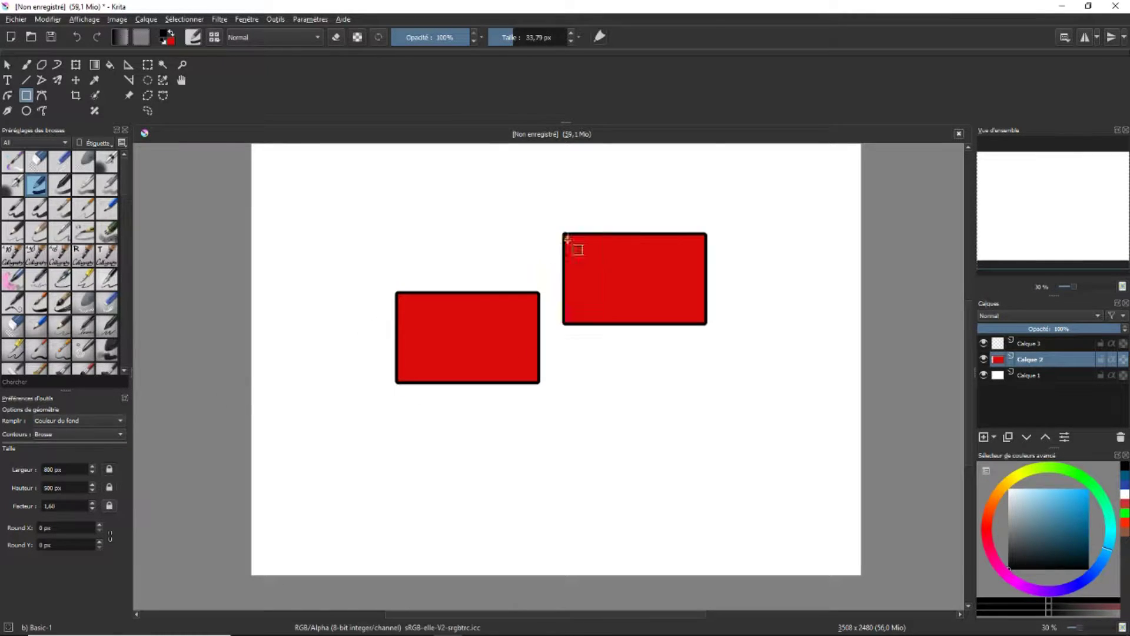
pyautogui.click(516, 429)
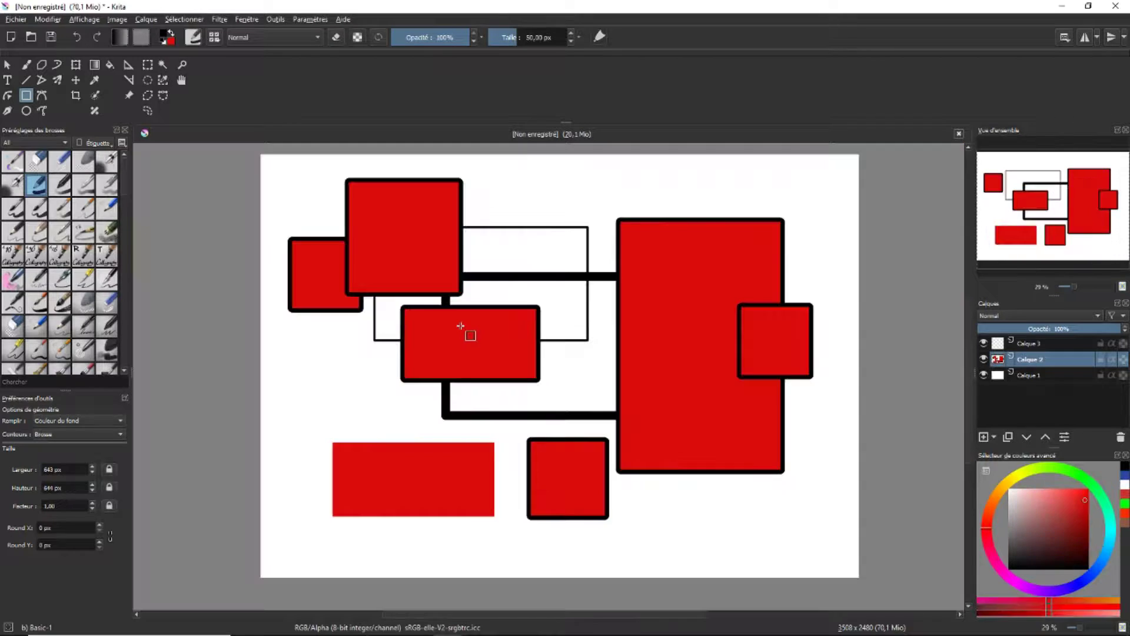
# Clear the layer, draw a thick unfilled ellipse, and add a thinner one about 793 × 362 px at brush size 8,36 px.
pyautogui.click(27, 111)
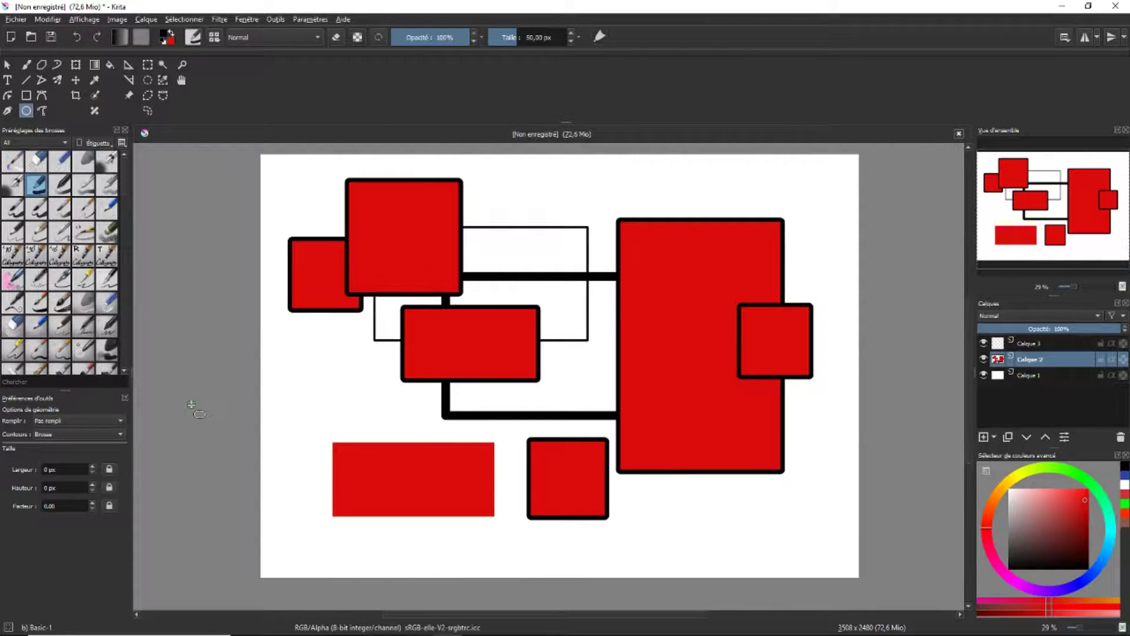
pyautogui.press('Delete')
pyautogui.moveTo(378, 271)
pyautogui.mouseDown()
pyautogui.moveTo(560, 306)
pyautogui.moveTo(624, 346)
pyautogui.mouseUp()
pyautogui.moveTo(506, 40); pyautogui.dragTo(499, 39)
pyautogui.moveTo(403, 241); pyautogui.dragTo(540, 303)
# Set the ellipse fill to the background colour and draw a filled ellipse about 1450 × 438 px below the outlined ones.
pyautogui.click(66, 420)
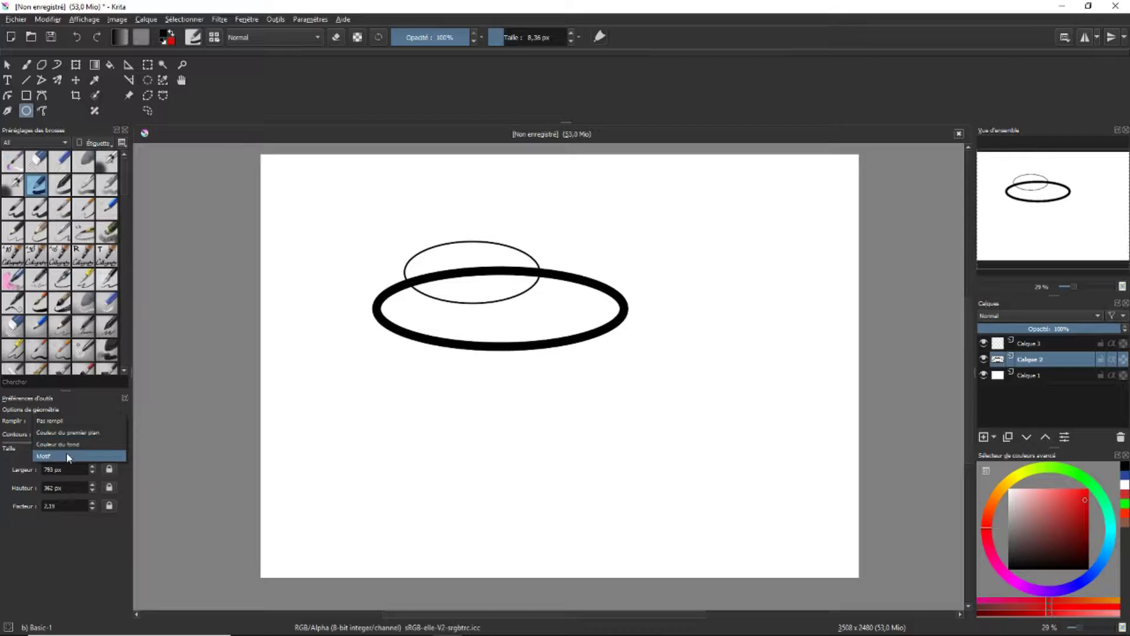
pyautogui.click(67, 444)
pyautogui.moveTo(374, 354); pyautogui.dragTo(624, 430)
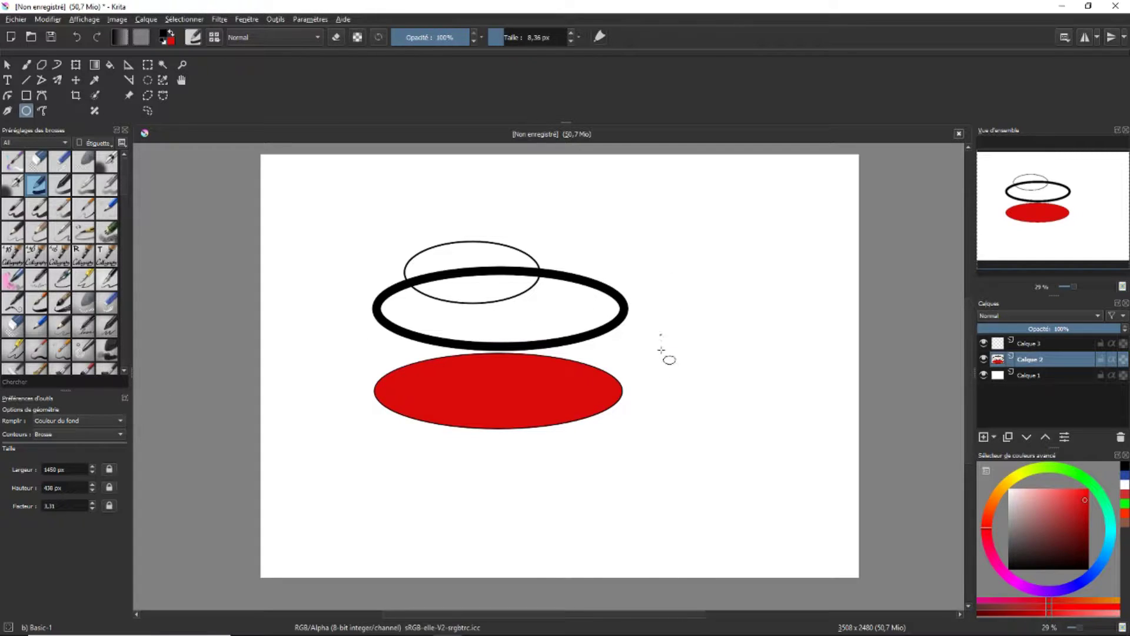
# Draw a filled perfect circle about 866 px across, repositioning it while drawing so it overlaps the right ends of the ellipses.
pyautogui.moveTo(637, 238); pyautogui.dragTo(726, 386)
pyautogui.press('shift')
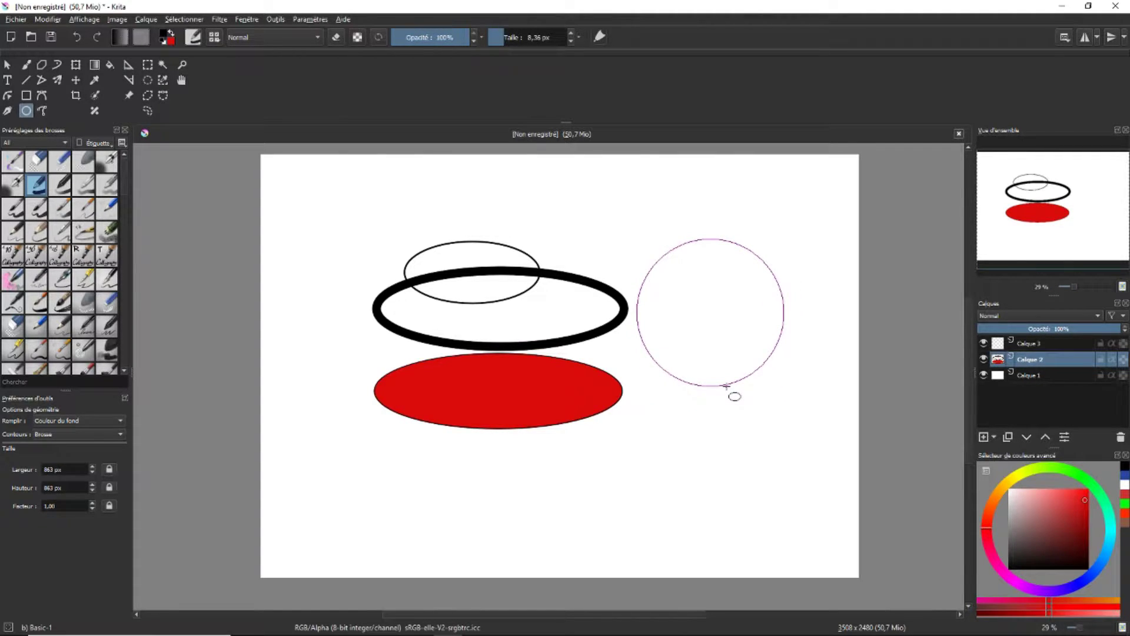
pyautogui.moveTo(726, 385); pyautogui.dragTo(726, 386)
pyautogui.moveTo(726, 387); pyautogui.dragTo(693, 411)
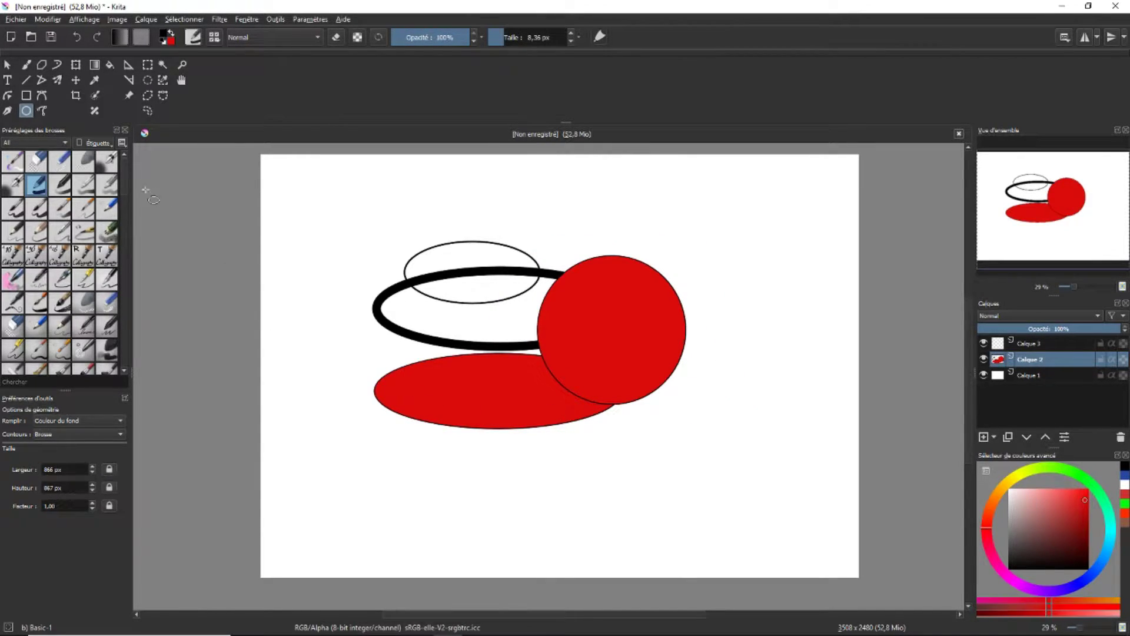
# Draw a large seven-cornered polygon filled with the background colour around all the ellipses.
pyautogui.click(41, 67)
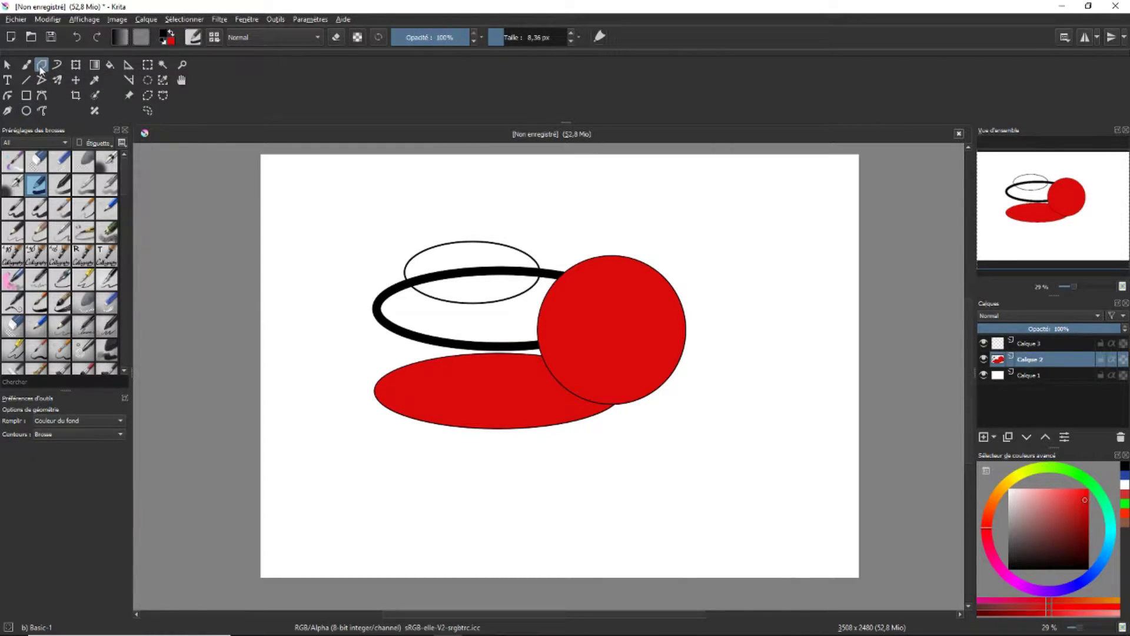
pyautogui.click(331, 276)
pyautogui.click(447, 188)
pyautogui.click(714, 202)
pyautogui.click(789, 406)
pyautogui.click(659, 521)
pyautogui.click(411, 510)
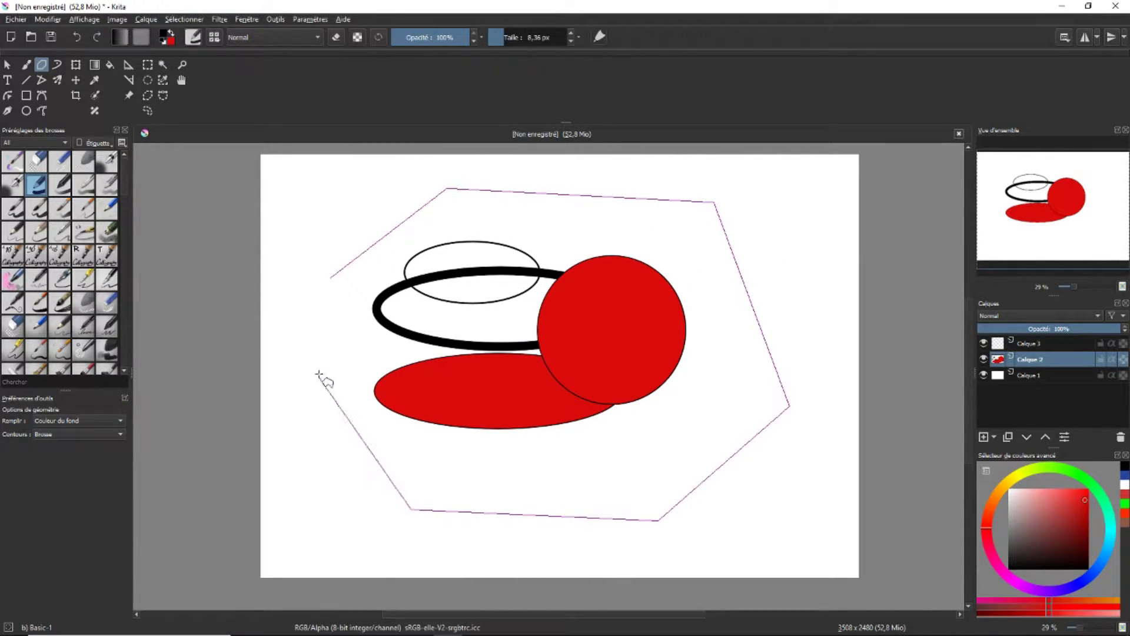
pyautogui.click(331, 277)
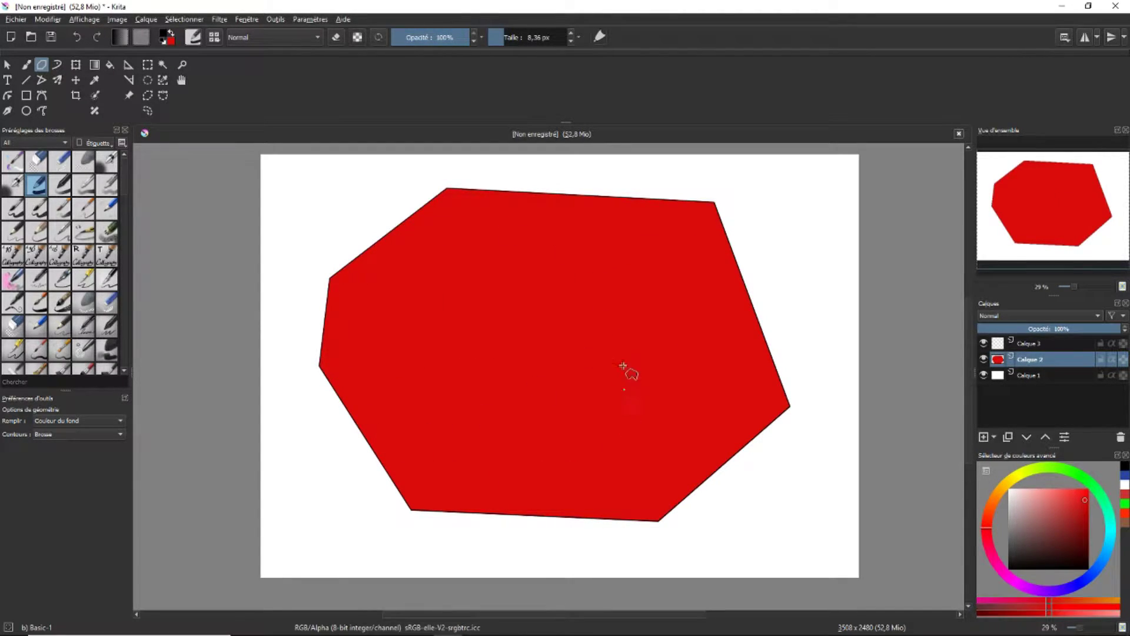
# Set the polygon fill to none and draw a small five-cornered polygon outline inside the large red polygon.
pyautogui.click(56, 420)
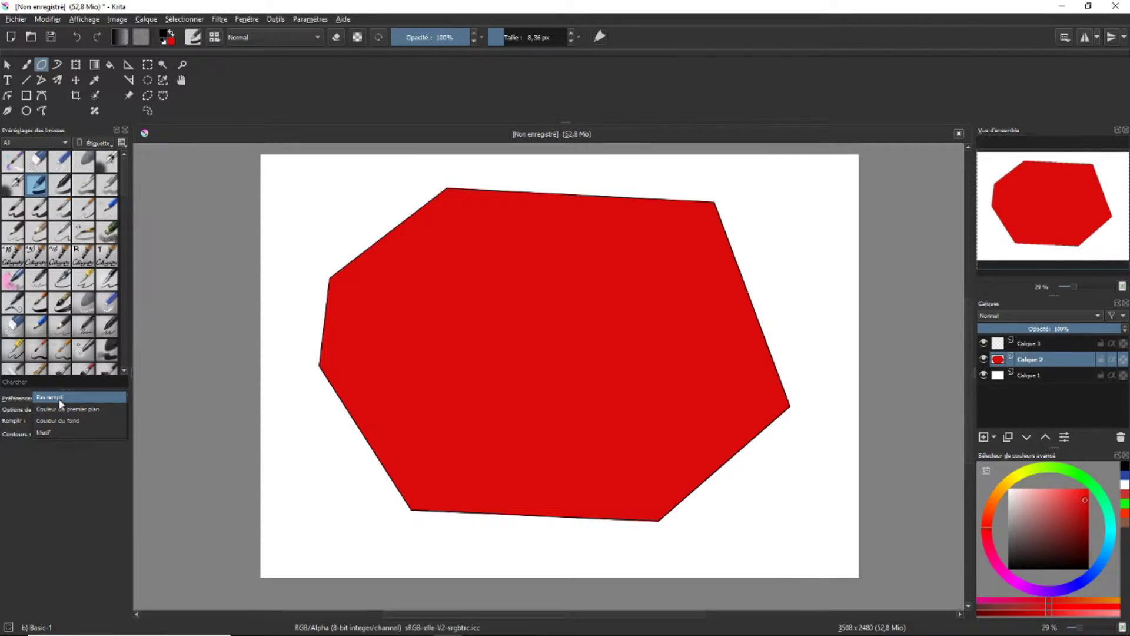
pyautogui.click(60, 398)
pyautogui.click(395, 317)
pyautogui.click(469, 432)
pyautogui.click(598, 347)
pyautogui.click(541, 259)
pyautogui.click(438, 309)
pyautogui.click(398, 320)
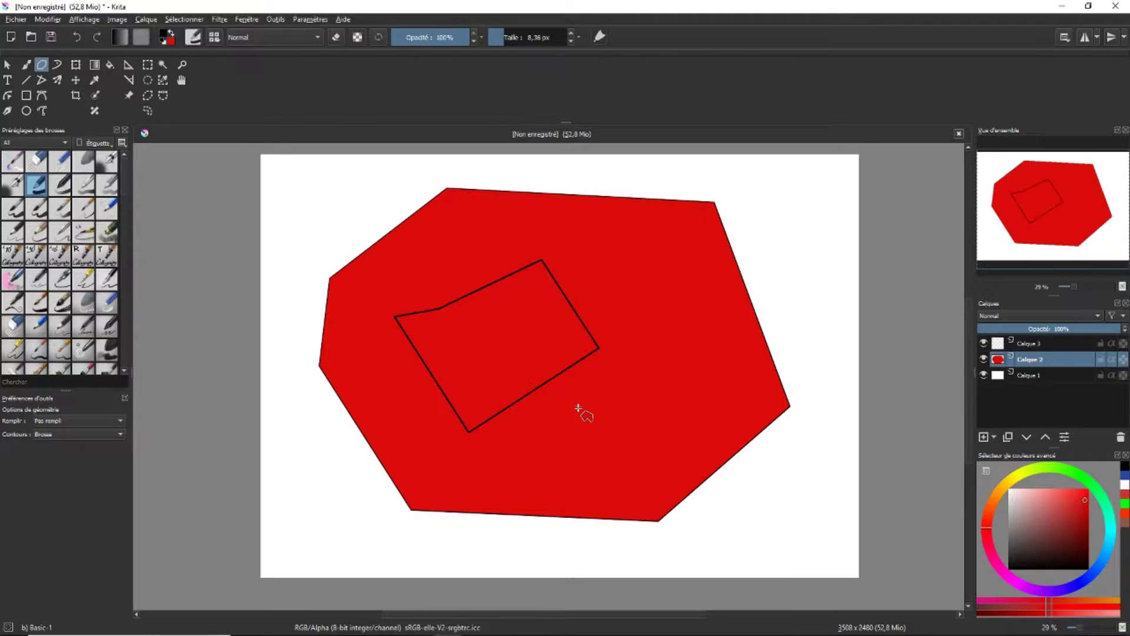
# Clear the layer and draw a large unfilled five-cornered polygon with a notch in its upper edge.
pyautogui.press('Delete')
pyautogui.click(386, 253)
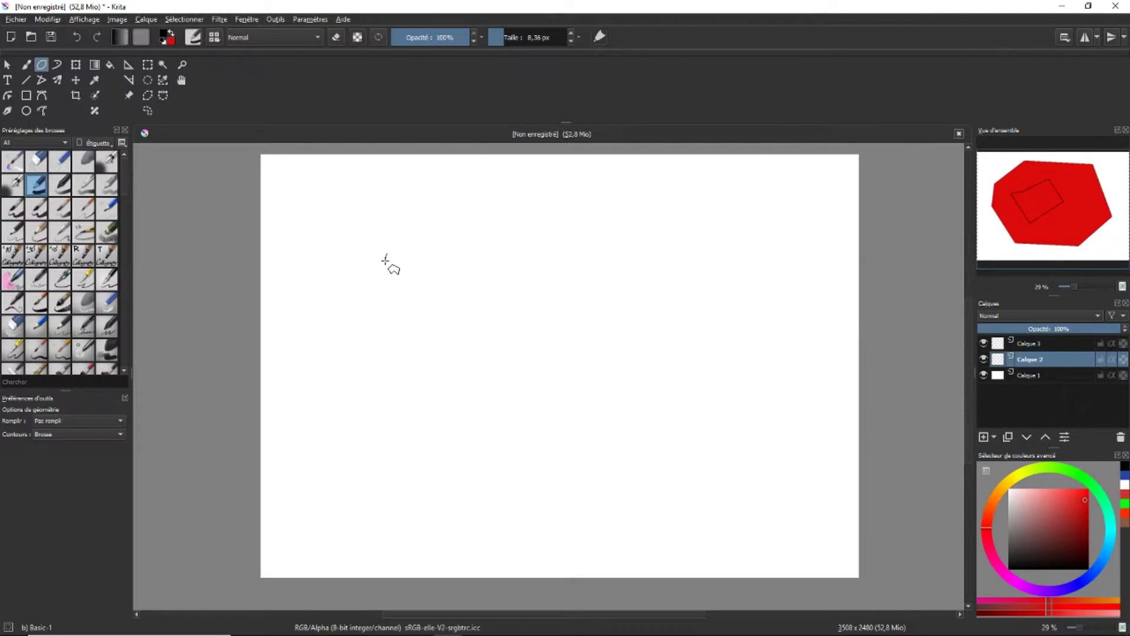
pyautogui.click(371, 444)
pyautogui.click(601, 482)
pyautogui.click(704, 331)
pyautogui.click(560, 356)
pyautogui.press('Return')
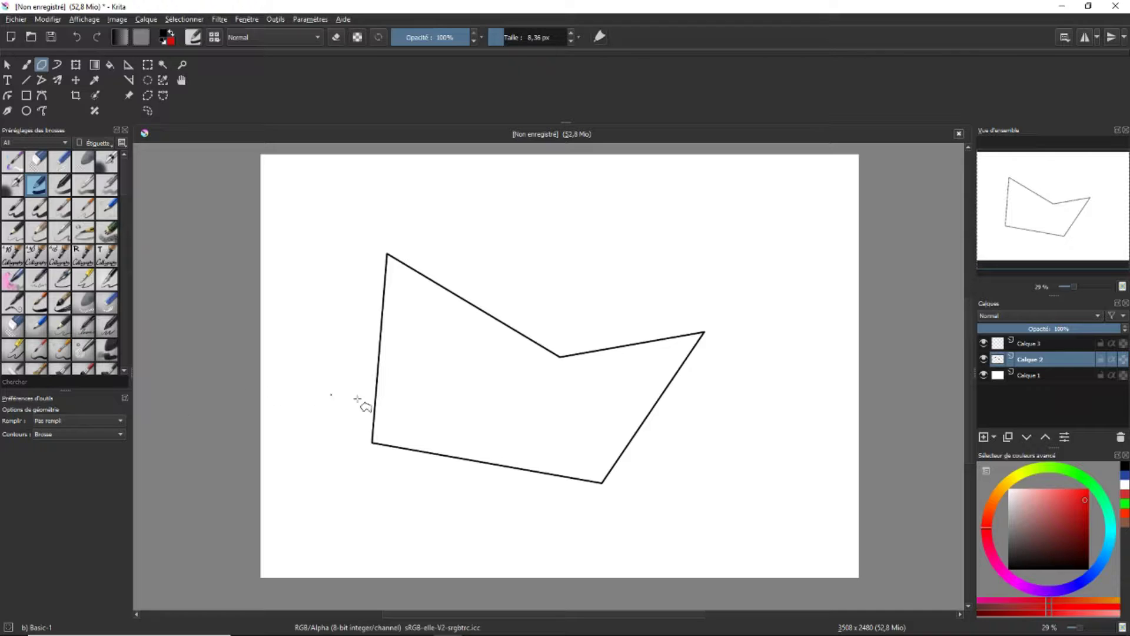
# Draw a six-point arrow-like shape with the Polyline tool above the polygon, filled with the background colour and left open.
pyautogui.click(42, 85)
pyautogui.click(539, 290)
pyautogui.click(610, 210)
pyautogui.click(687, 305)
pyautogui.click(641, 299)
pyautogui.click(614, 323)
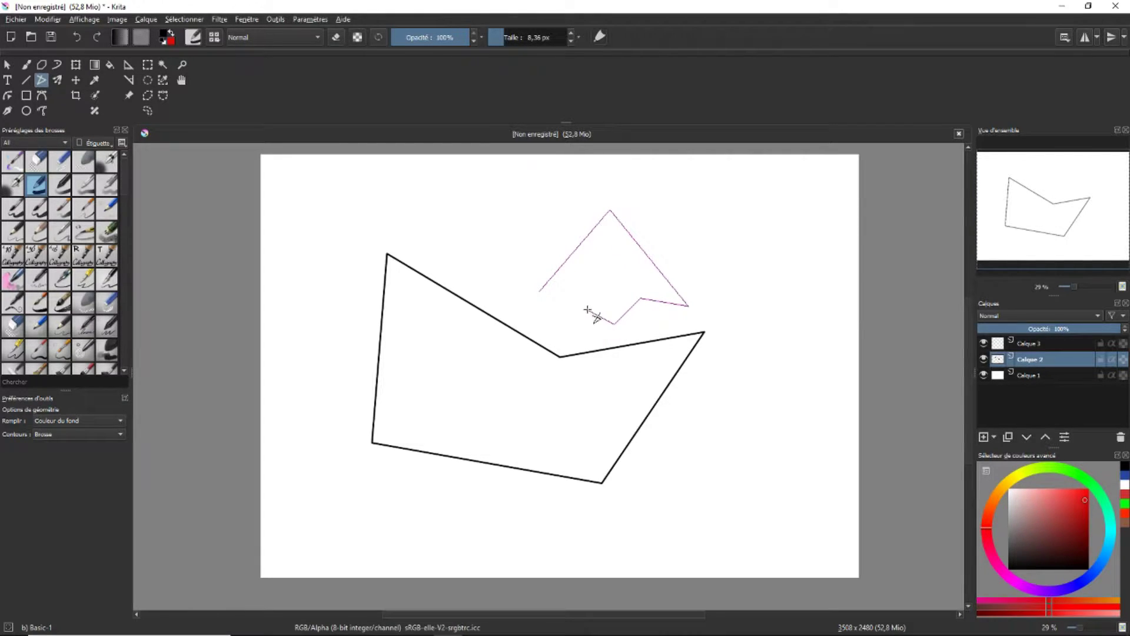
pyautogui.click(610, 279)
pyautogui.press('Return')
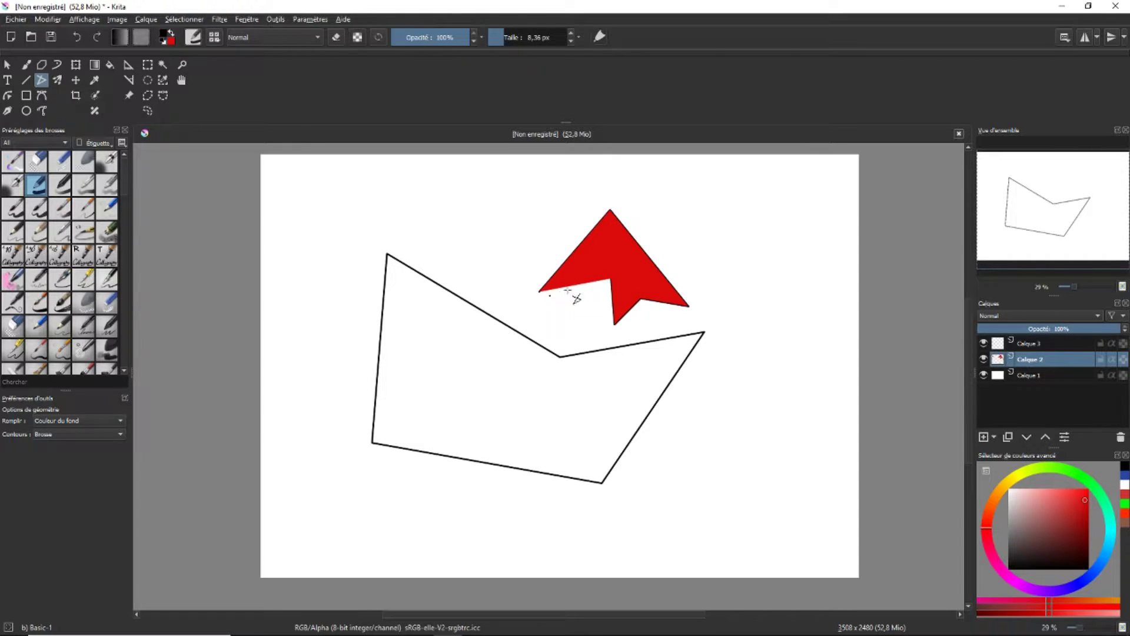
# Set the brush size to 82,93 px and draw a large, thick-outlined filled polyline over the left part of the polygon.
pyautogui.moveTo(511, 37); pyautogui.dragTo(520, 37)
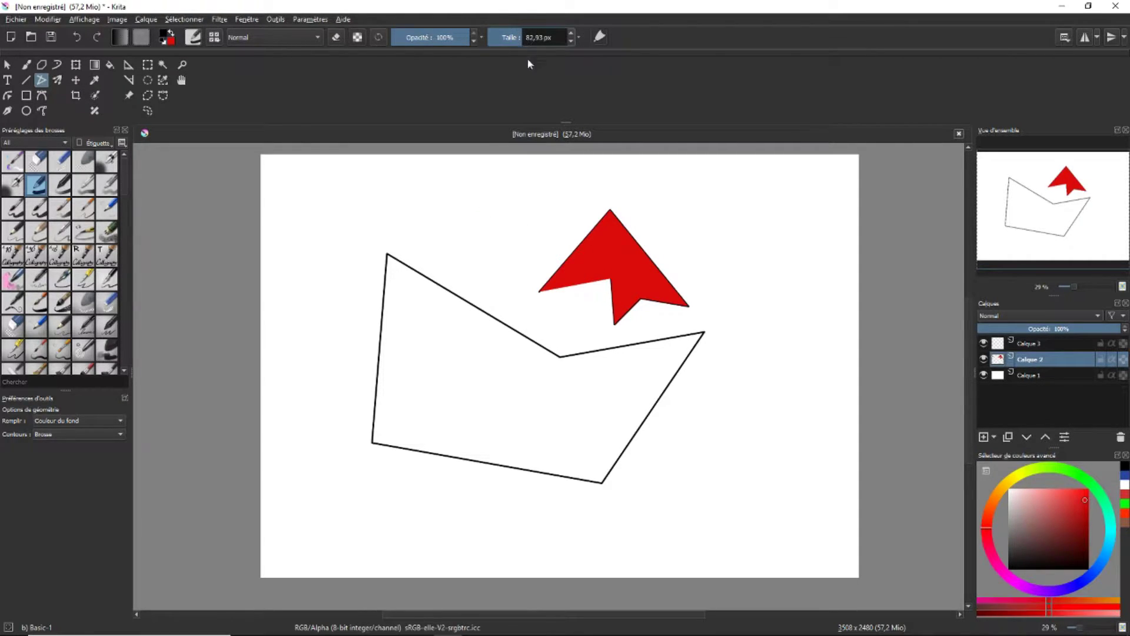
pyautogui.click(373, 198)
pyautogui.click(471, 374)
pyautogui.click(451, 514)
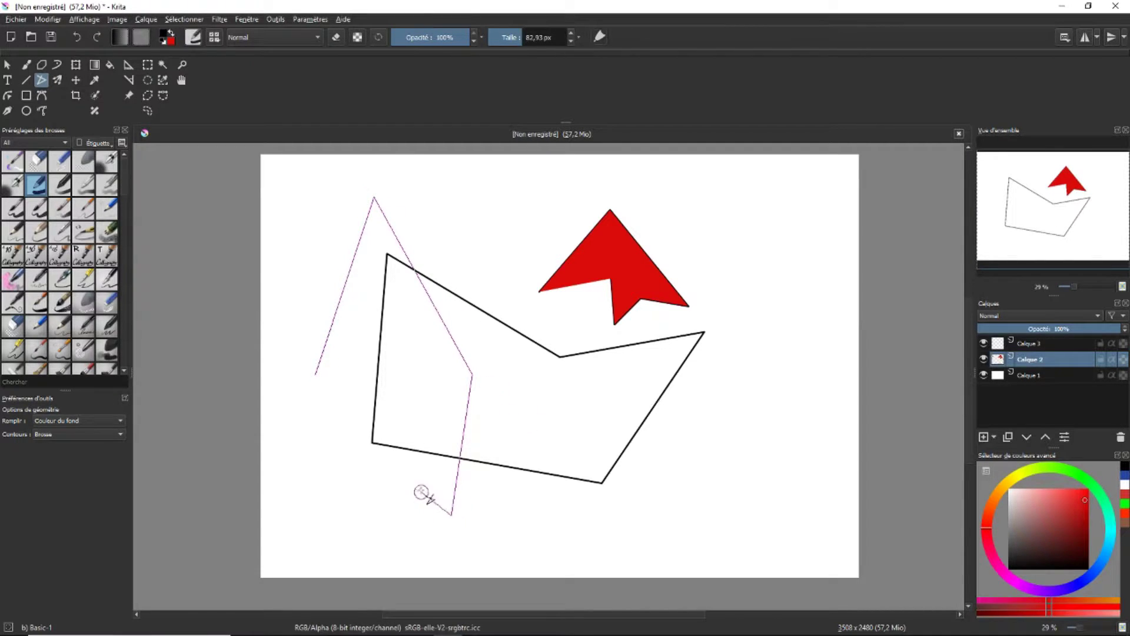
pyautogui.click(435, 406)
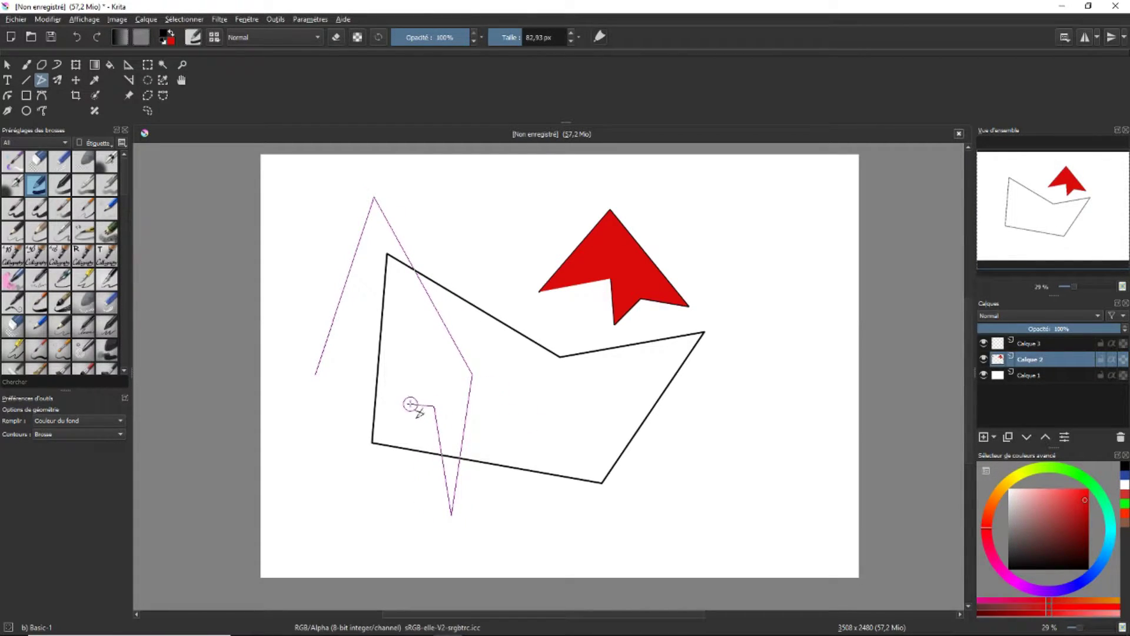
pyautogui.doubleClick(416, 404)
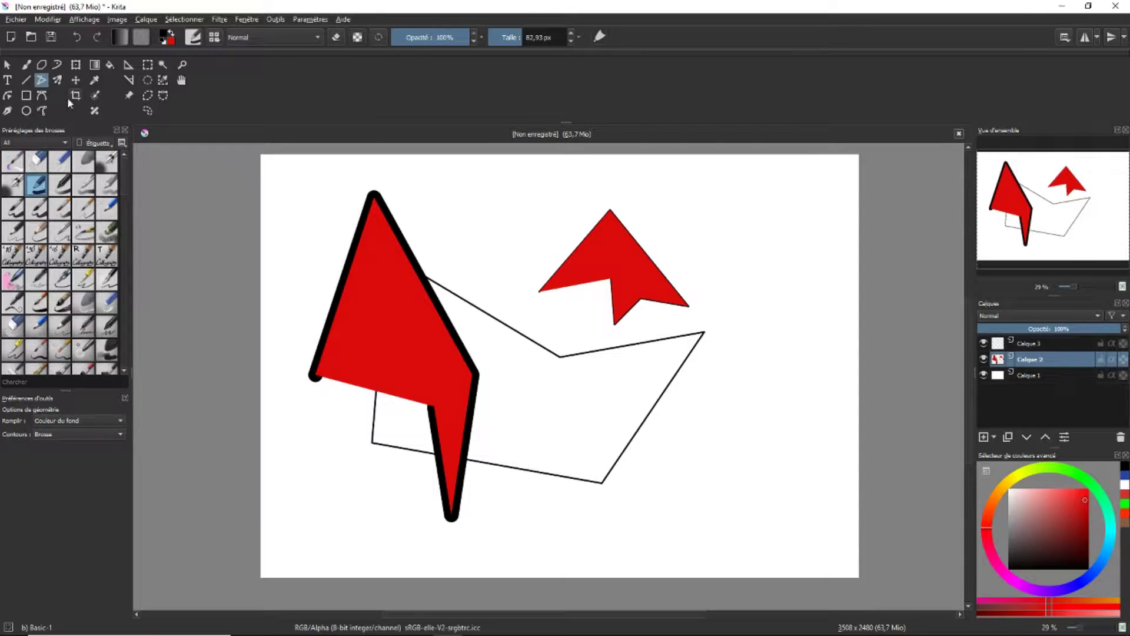
# Draw a thick unfilled five-cornered polygon below the red arrow shape and a six-cornered one filled with the background colour beside it.
pyautogui.click(41, 69)
pyautogui.moveTo(542, 444)
pyautogui.mouseDown()
pyautogui.moveTo(564, 378)
pyautogui.moveTo(608, 358)
pyautogui.moveTo(748, 428)
pyautogui.moveTo(700, 500)
pyautogui.moveTo(658, 488)
pyautogui.moveTo(671, 468)
pyautogui.mouseUp()
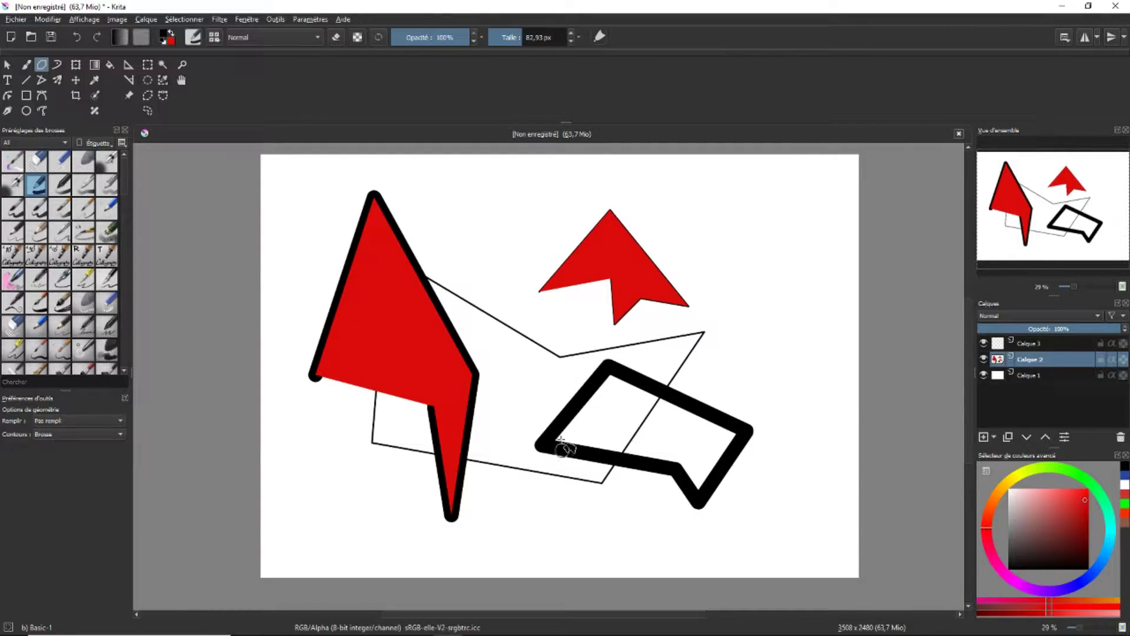
pyautogui.click(66, 420)
pyautogui.click(64, 444)
pyautogui.moveTo(727, 315)
pyautogui.mouseDown()
pyautogui.moveTo(710, 363)
pyautogui.moveTo(760, 383)
pyautogui.moveTo(791, 343)
pyautogui.moveTo(795, 304)
pyautogui.moveTo(767, 272)
pyautogui.moveTo(748, 276)
pyautogui.moveTo(730, 317)
pyautogui.moveTo(714, 218)
pyautogui.moveTo(713, 272)
pyautogui.mouseUp()
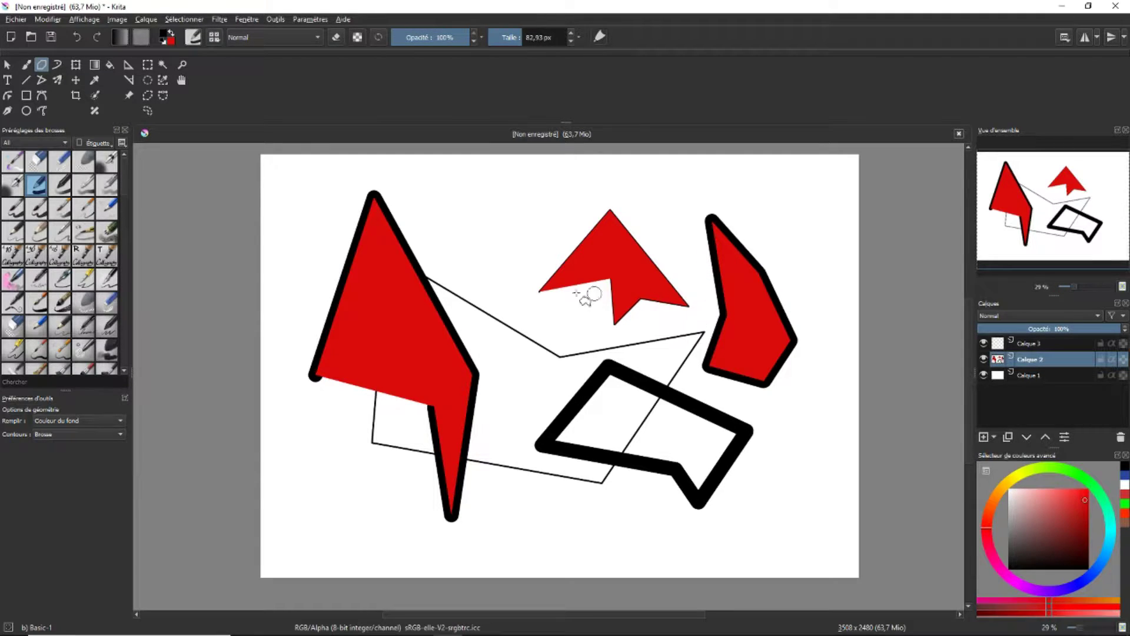
# Clear all shapes from the active layer and choose the Bézier Curve tool.
pyautogui.click(41, 96)
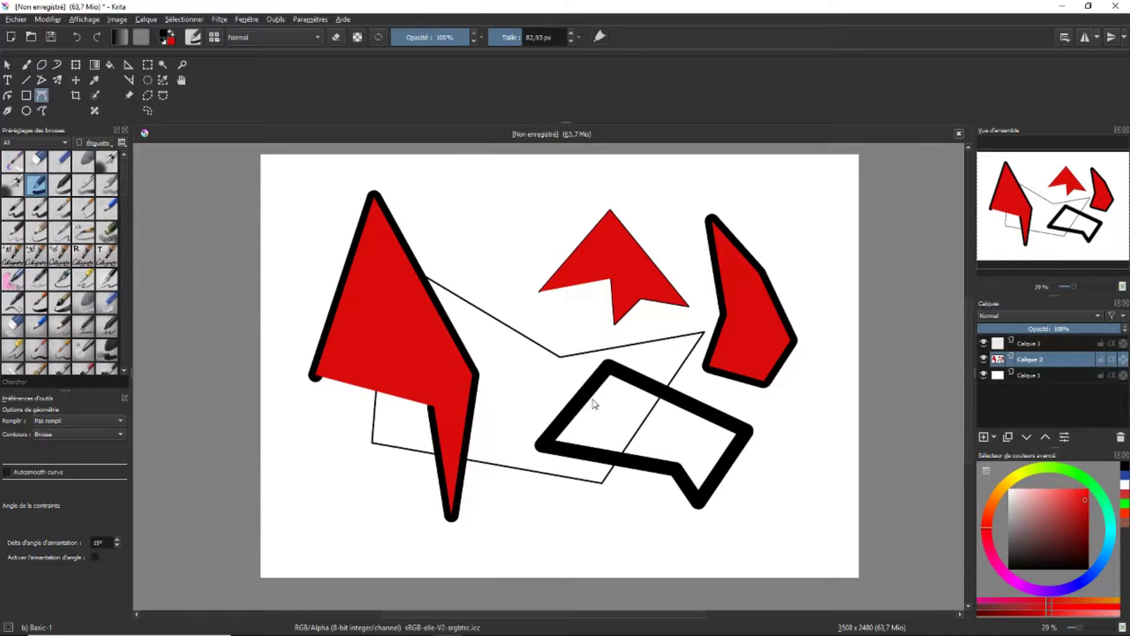
pyautogui.click(993, 438)
pyautogui.click(993, 438)
pyautogui.press('Delete')
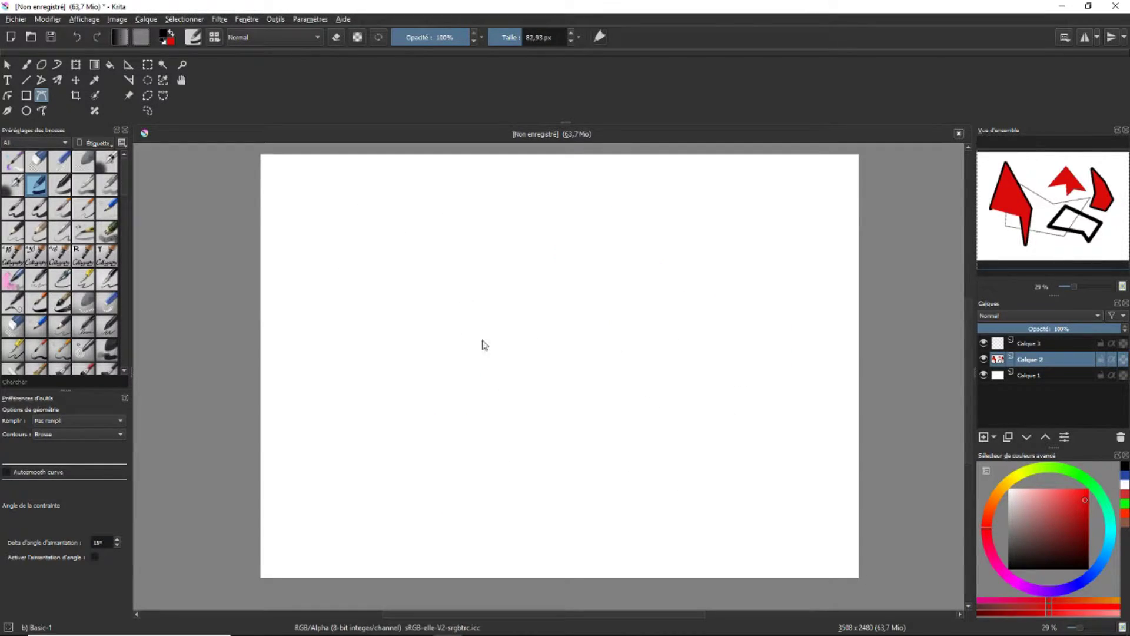
# Try a large closed, unfilled Bézier shape with a pointed end across the middle of the canvas, and undo it.
pyautogui.click(338, 380)
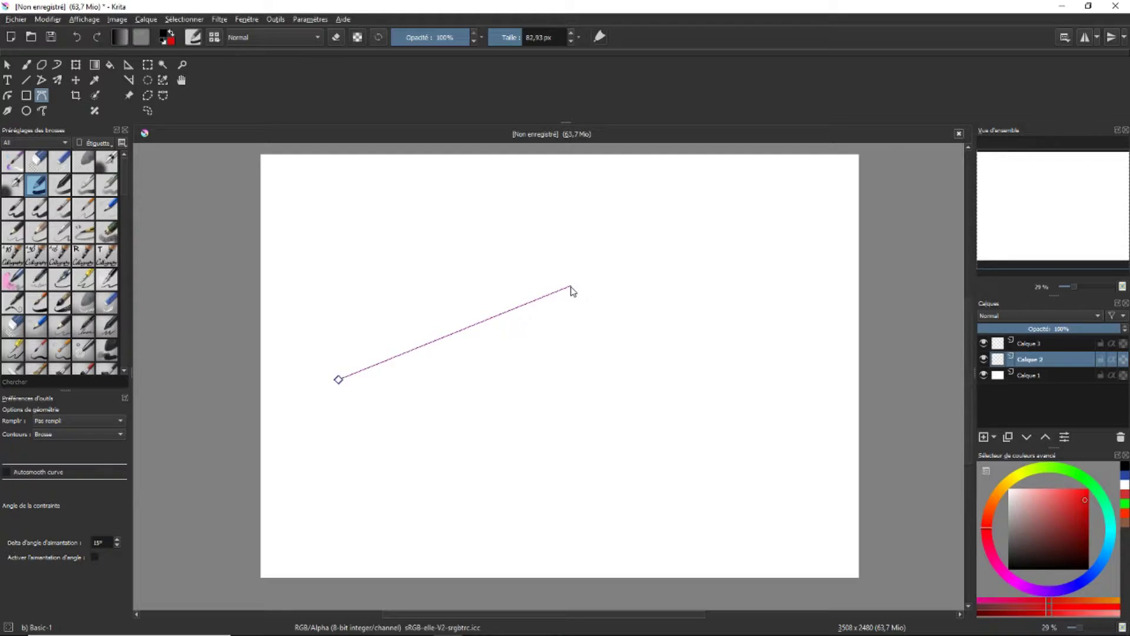
pyautogui.moveTo(571, 285); pyautogui.dragTo(743, 363)
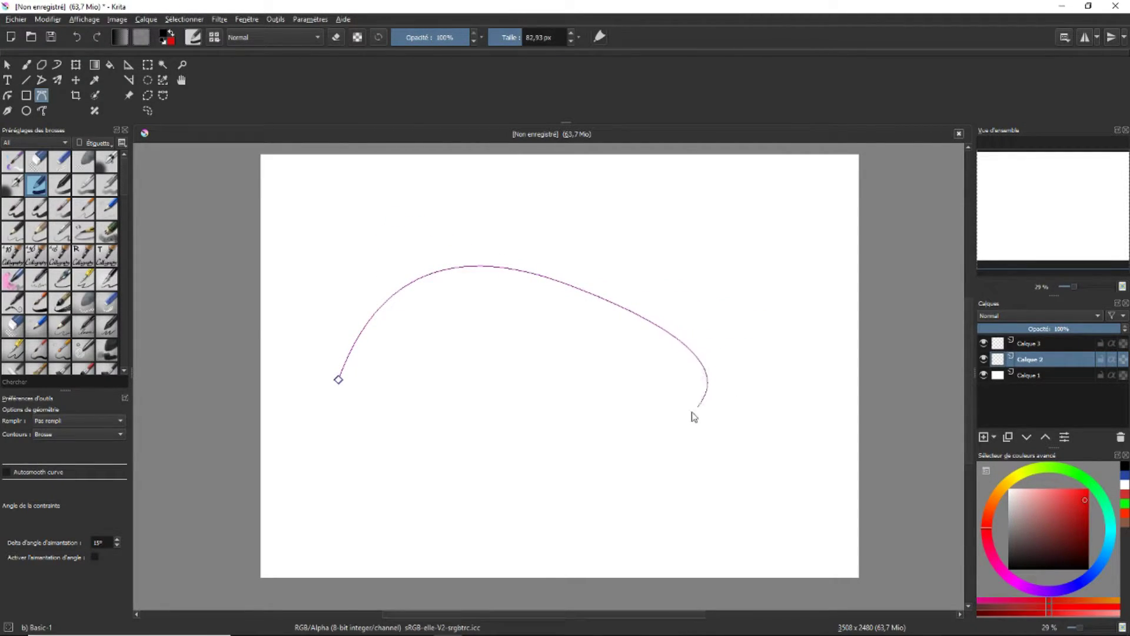
pyautogui.moveTo(613, 475); pyautogui.dragTo(521, 492)
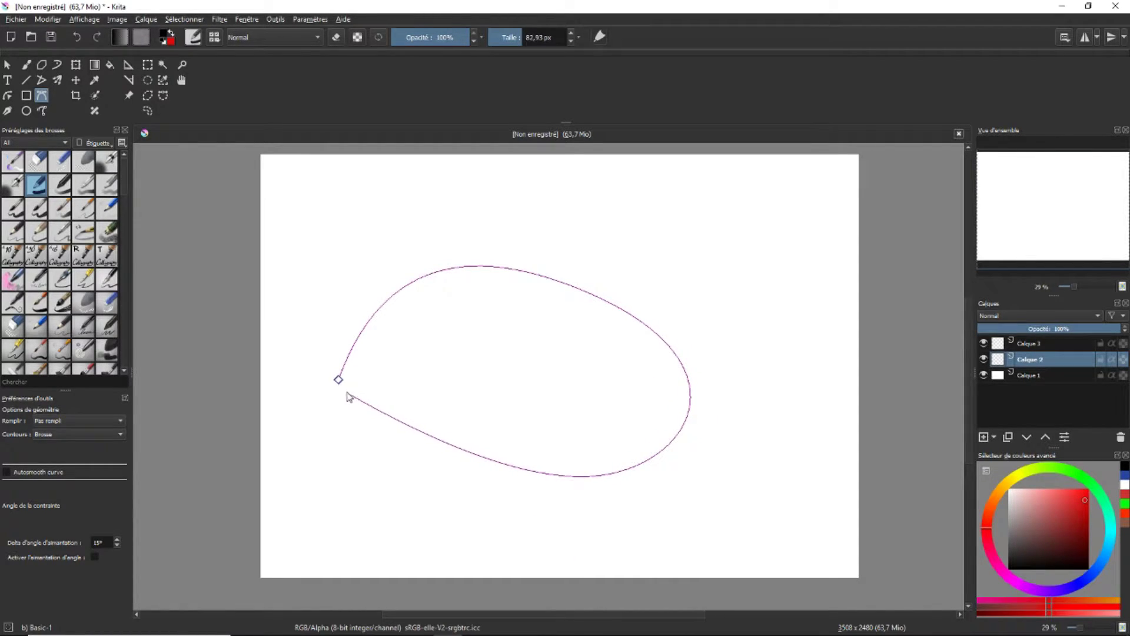
pyautogui.click(338, 380)
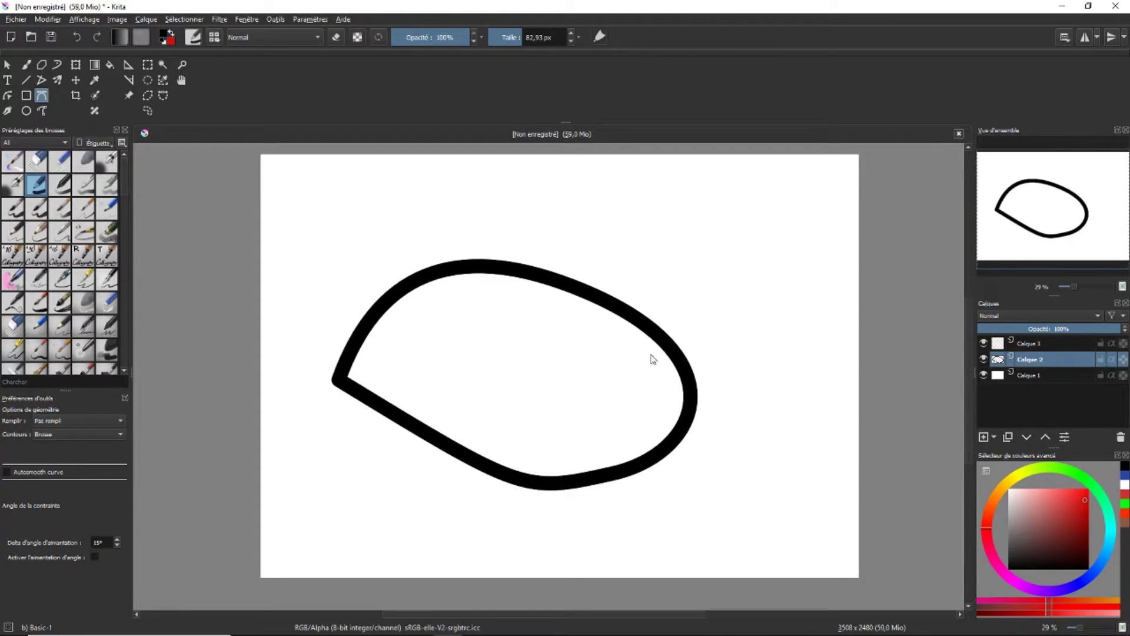
pyautogui.hotkey('ctrl', 'z')
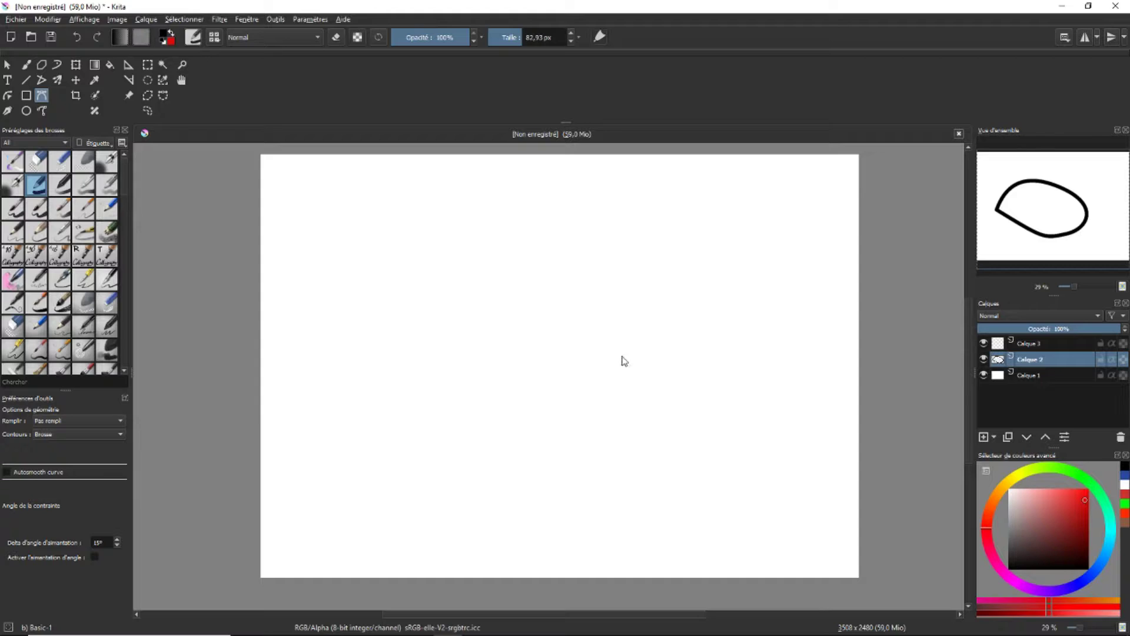
# Pick a dark blue colour for the Freehand Brush, test it with two short slanted strokes and undo them.
pyautogui.click(26, 64)
pyautogui.click(1104, 555)
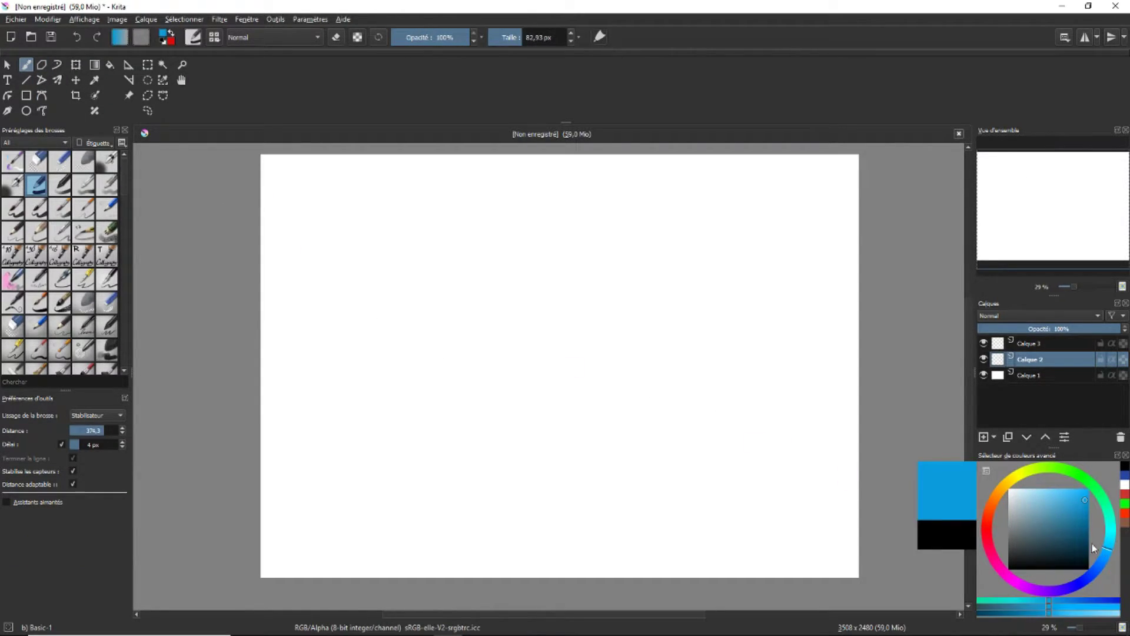
pyautogui.moveTo(378, 404); pyautogui.dragTo(414, 325)
pyautogui.moveTo(392, 396); pyautogui.dragTo(447, 295)
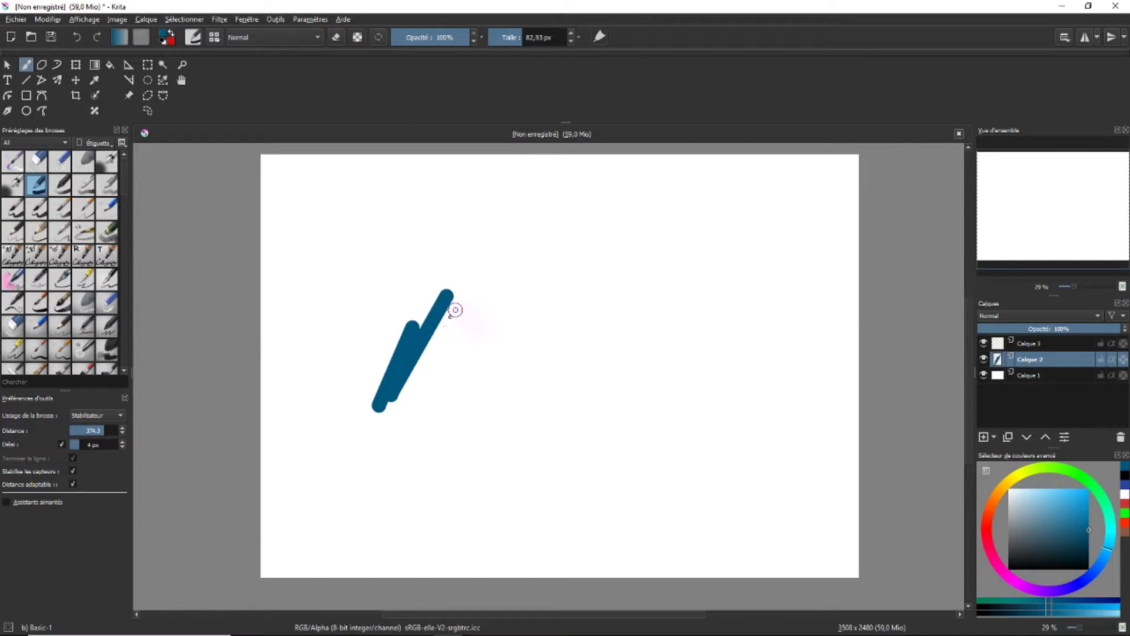
pyautogui.hotkey('ctrl', 'z')
pyautogui.hotkey('ctrl', 'z')
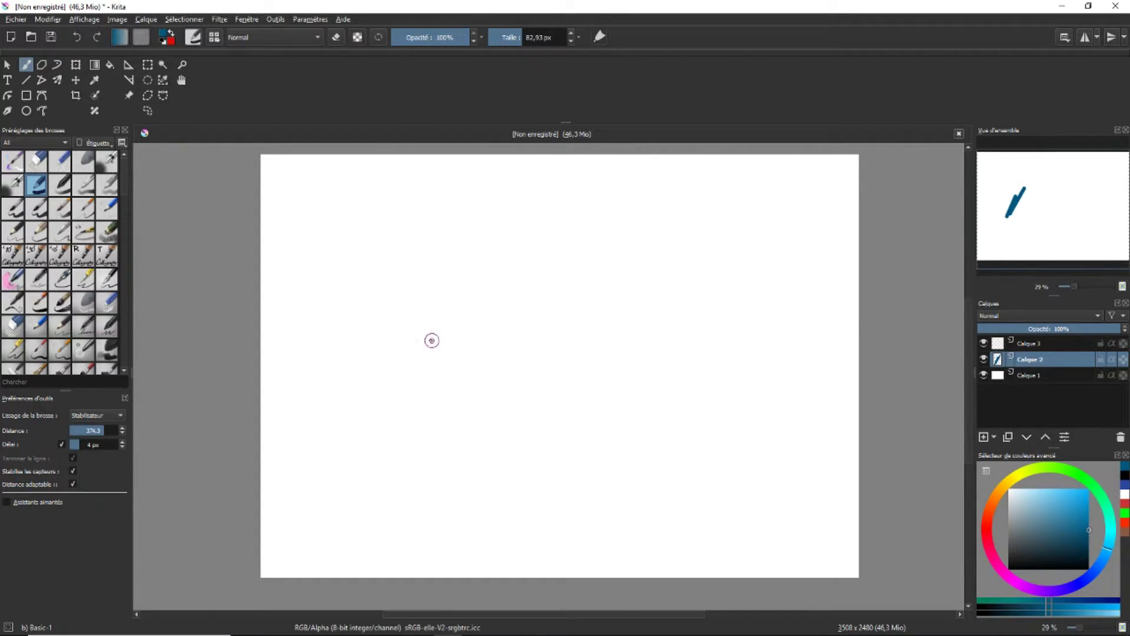
# Set the brush size to 1,43 px and brush smoothing to none (Aucun), undoing the two thin test strokes.
pyautogui.moveTo(518, 38); pyautogui.dragTo(497, 39)
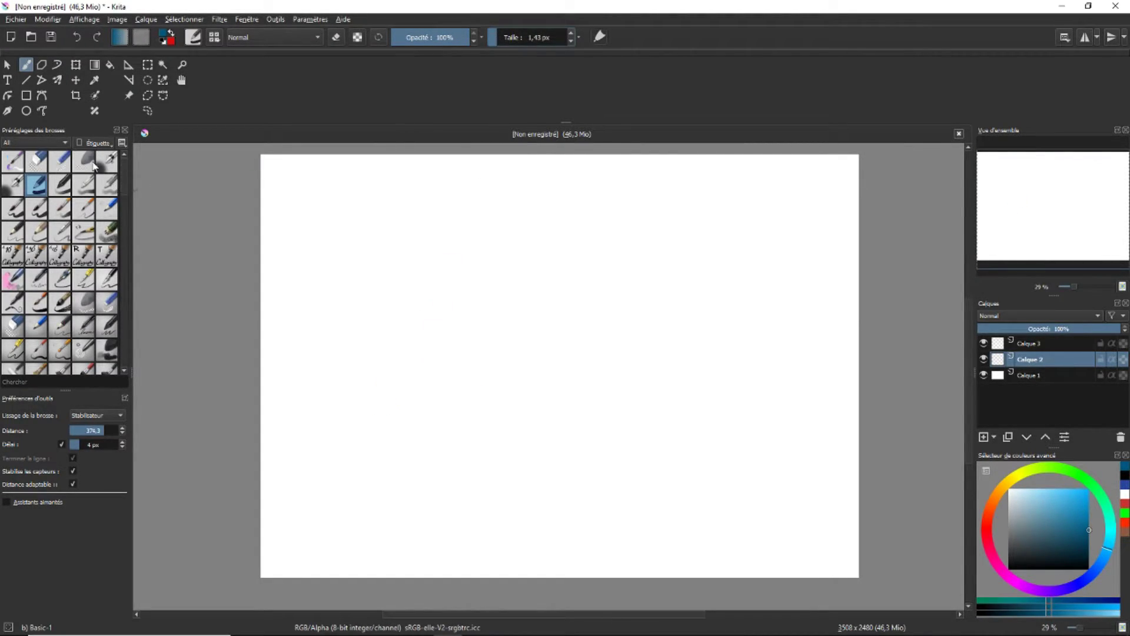
pyautogui.moveTo(456, 292); pyautogui.dragTo(404, 386)
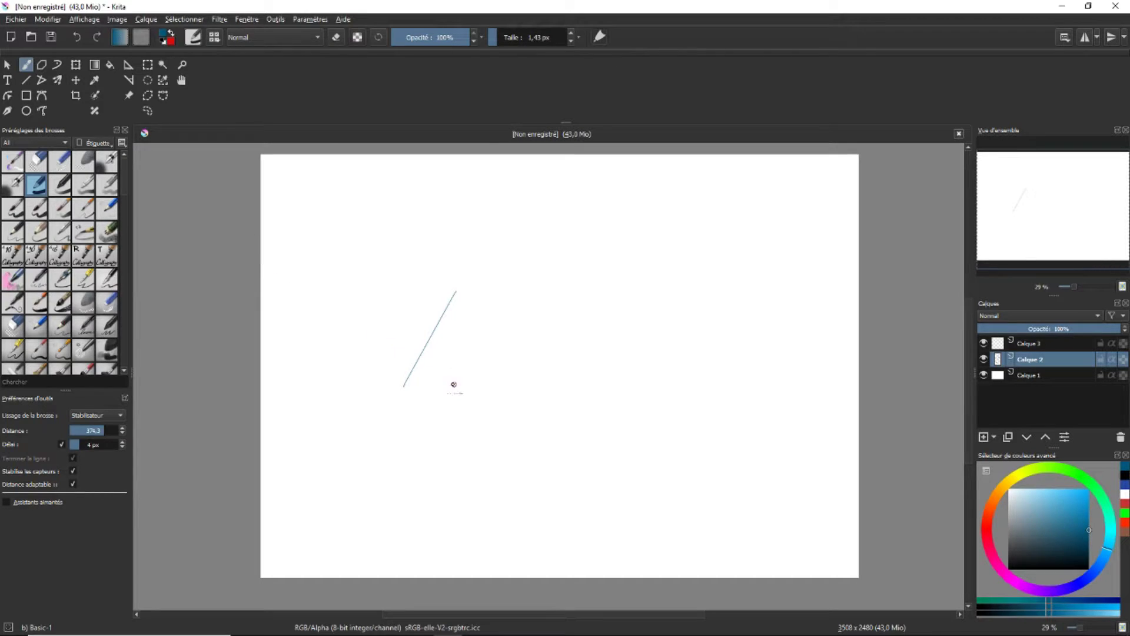
pyautogui.moveTo(510, 322); pyautogui.dragTo(509, 346)
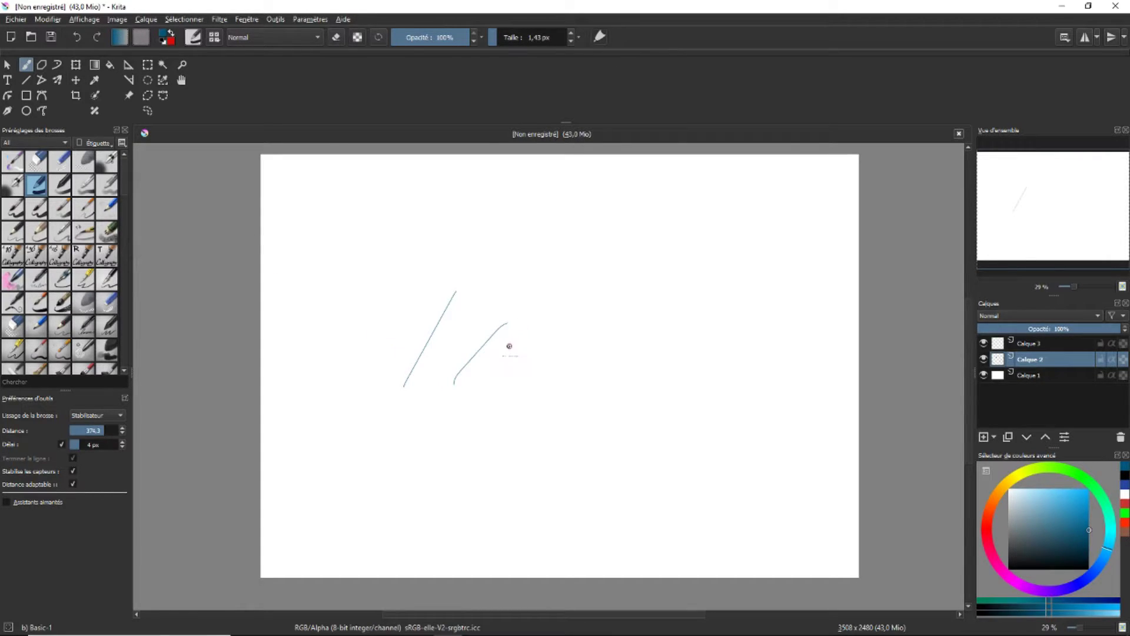
pyautogui.click(103, 415)
pyautogui.click(94, 380)
pyautogui.hotkey('ctrl', 'z')
pyautogui.hotkey('ctrl', 'z')
# Sketch an S-shaped curve with overlapping thin blue strokes, arching over the canvas centre and sweeping down to the lower left.
pyautogui.moveTo(412, 380); pyautogui.dragTo(462, 280)
pyautogui.moveTo(408, 341)
pyautogui.mouseDown()
pyautogui.moveTo(460, 298)
pyautogui.moveTo(519, 272)
pyautogui.mouseUp()
pyautogui.moveTo(439, 297)
pyautogui.mouseDown()
pyautogui.moveTo(541, 281)
pyautogui.moveTo(548, 294)
pyautogui.mouseUp()
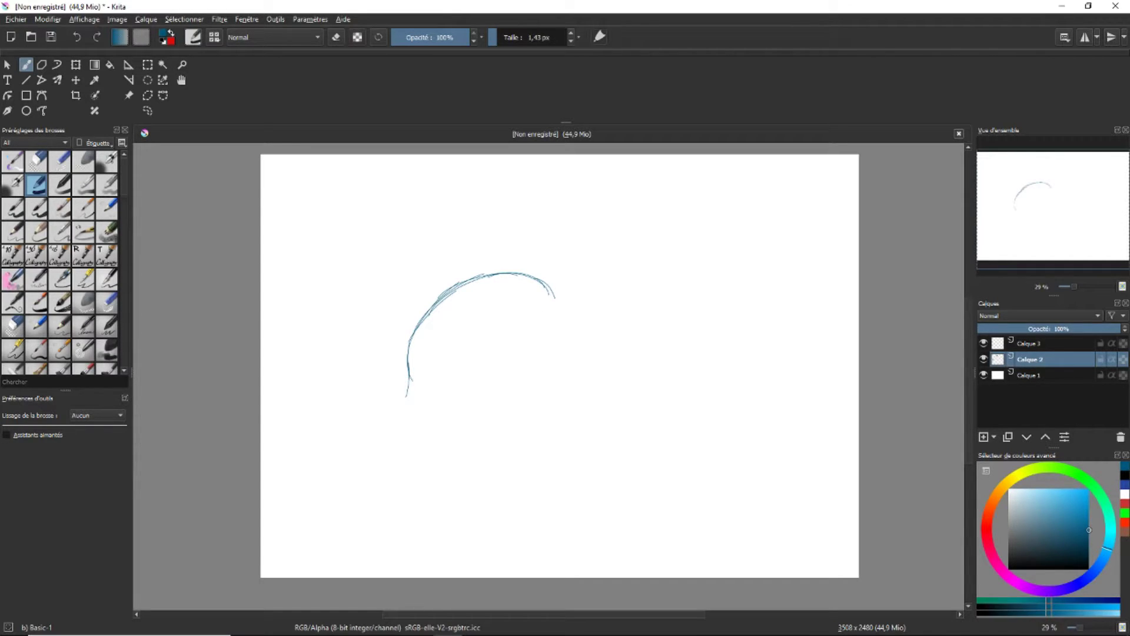
pyautogui.moveTo(404, 373); pyautogui.dragTo(362, 432)
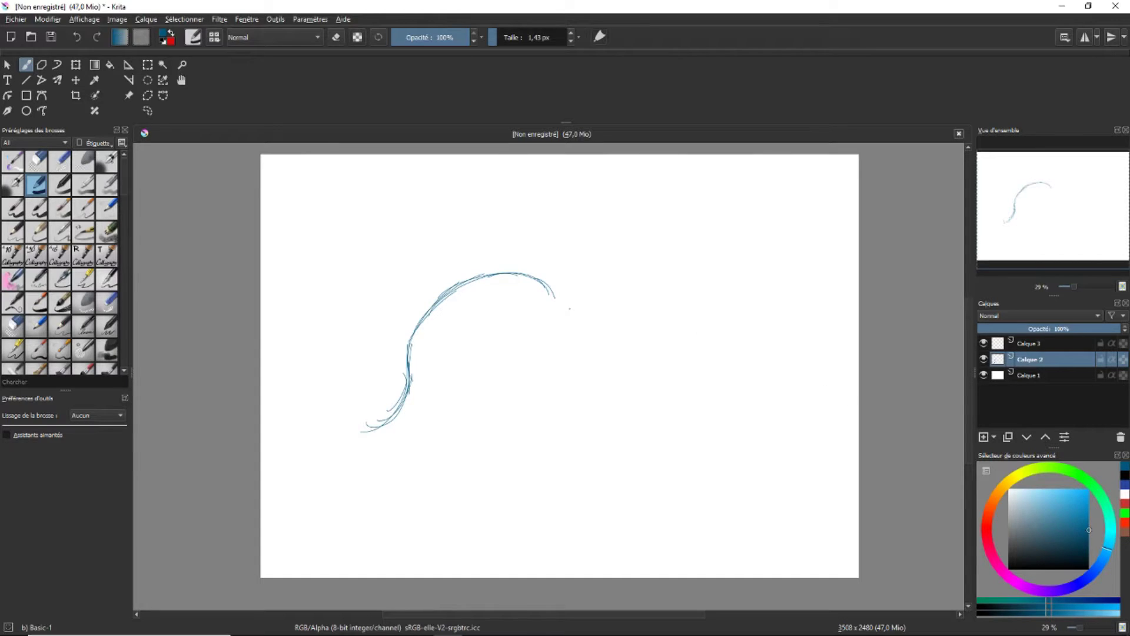
# Activate the layer Calque 3 and set the foreground colour to black for the Bézier Curve tool.
pyautogui.click(1034, 348)
pyautogui.click(1009, 569)
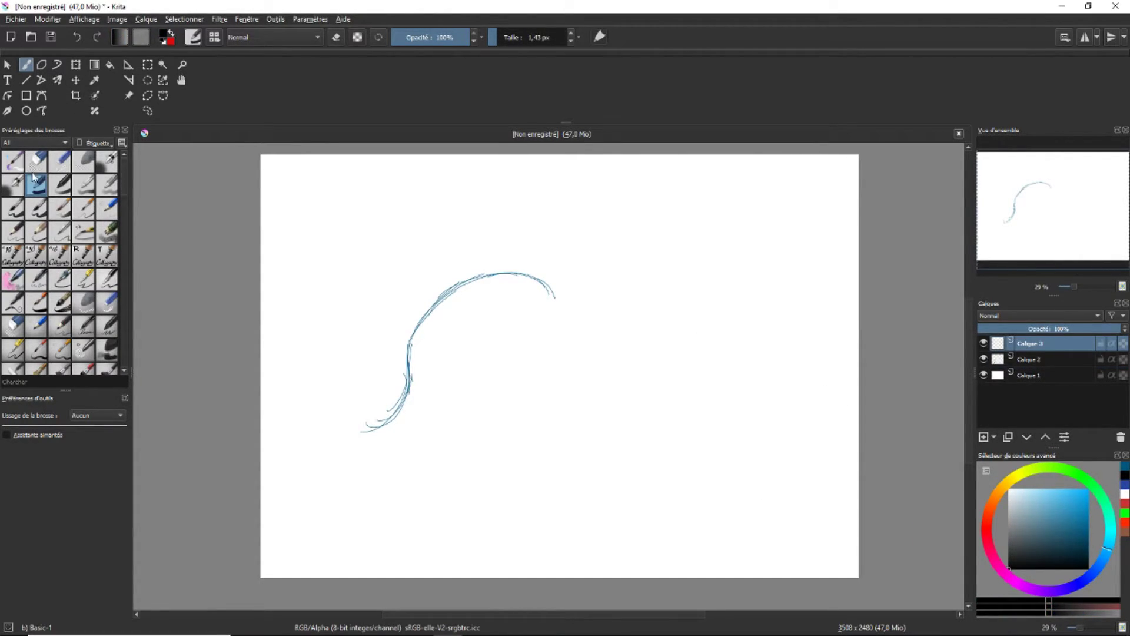
pyautogui.click(42, 95)
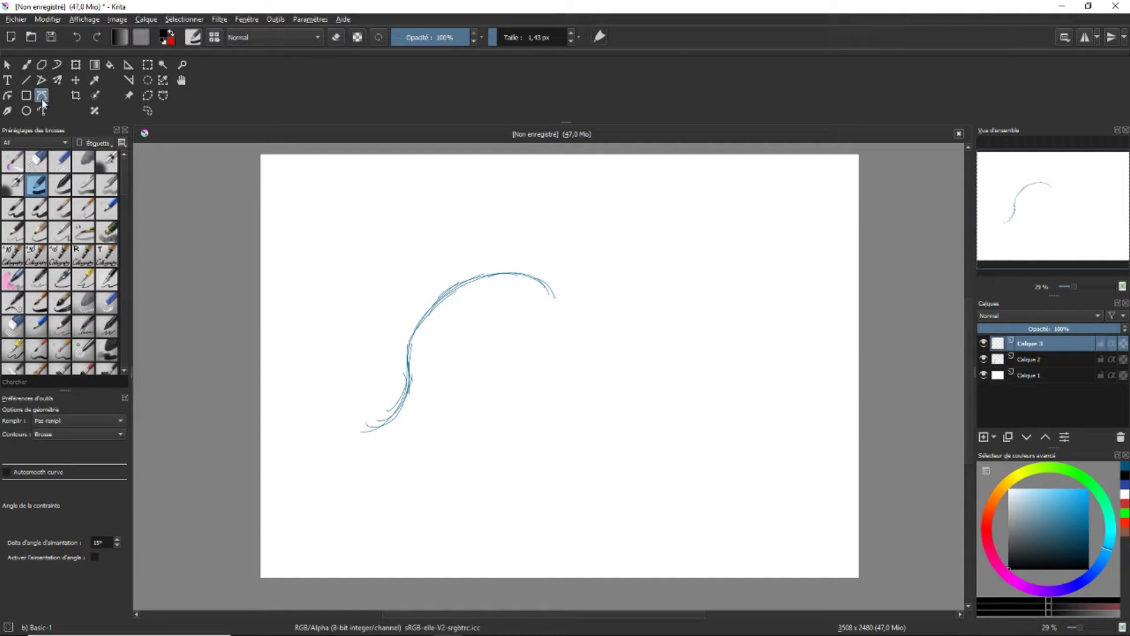
pyautogui.click(366, 430)
pyautogui.moveTo(410, 350); pyautogui.dragTo(404, 275)
pyautogui.press('Escape')
# Set the brush size to 33,79 px and trace the blue sketch with an open black Bézier curve.
pyautogui.click(512, 38)
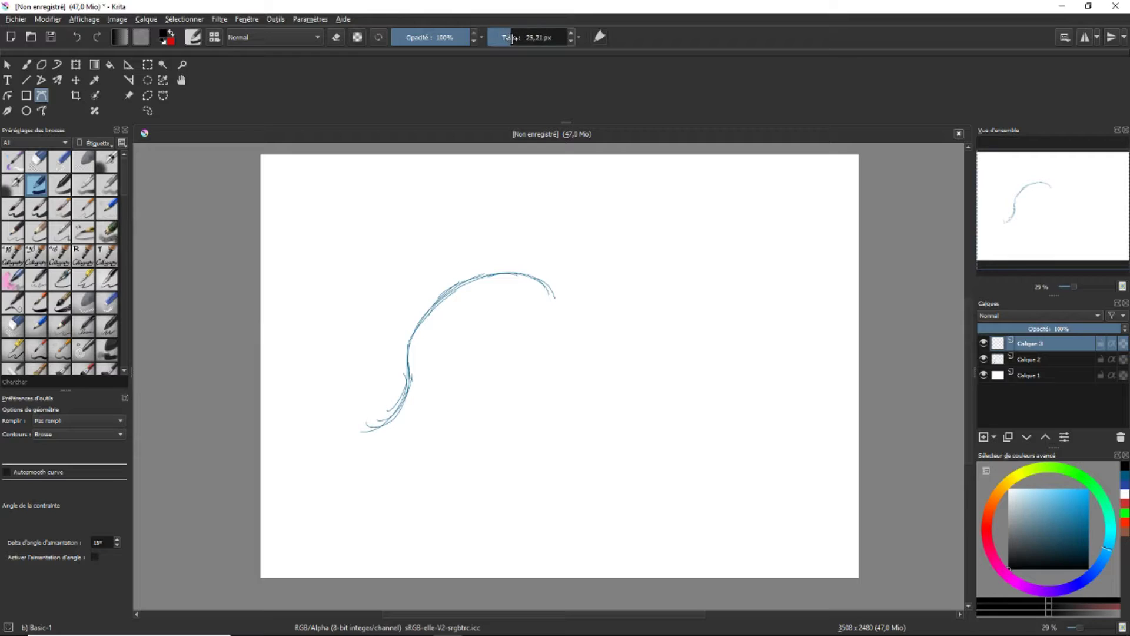
pyautogui.click(363, 427)
pyautogui.moveTo(410, 378); pyautogui.dragTo(418, 325)
pyautogui.moveTo(420, 327)
pyautogui.mouseDown()
pyautogui.moveTo(476, 277)
pyautogui.moveTo(464, 248)
pyautogui.moveTo(479, 286)
pyautogui.moveTo(423, 317)
pyautogui.moveTo(431, 315)
pyautogui.moveTo(421, 308)
pyautogui.moveTo(421, 323)
pyautogui.moveTo(484, 283)
pyautogui.moveTo(537, 284)
pyautogui.moveTo(555, 300)
pyautogui.mouseUp()
pyautogui.press('Return')
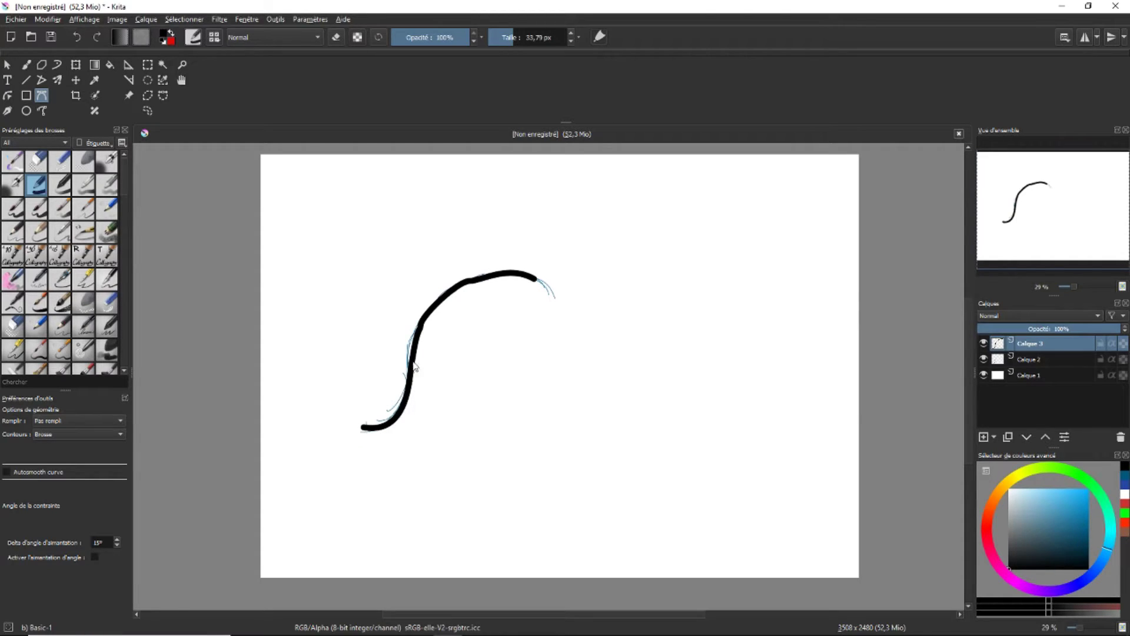
# Draw a second open black Bézier curve just below the first, running roughly parallel to it.
pyautogui.moveTo(363, 448); pyautogui.dragTo(434, 439)
pyautogui.moveTo(448, 336); pyautogui.dragTo(545, 295)
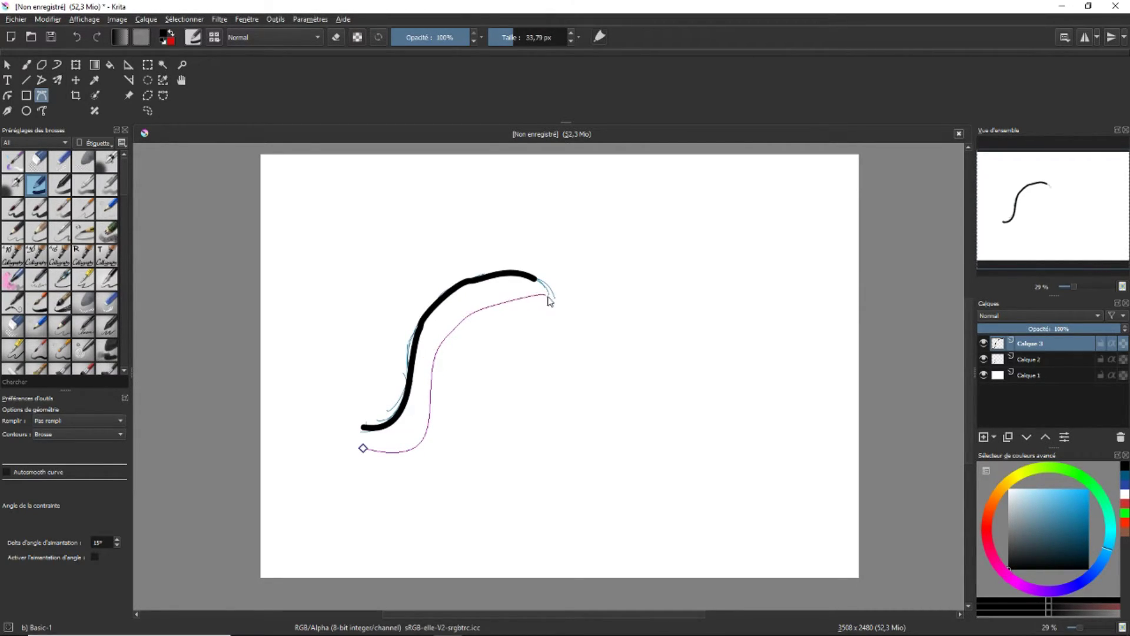
pyautogui.doubleClick(559, 331)
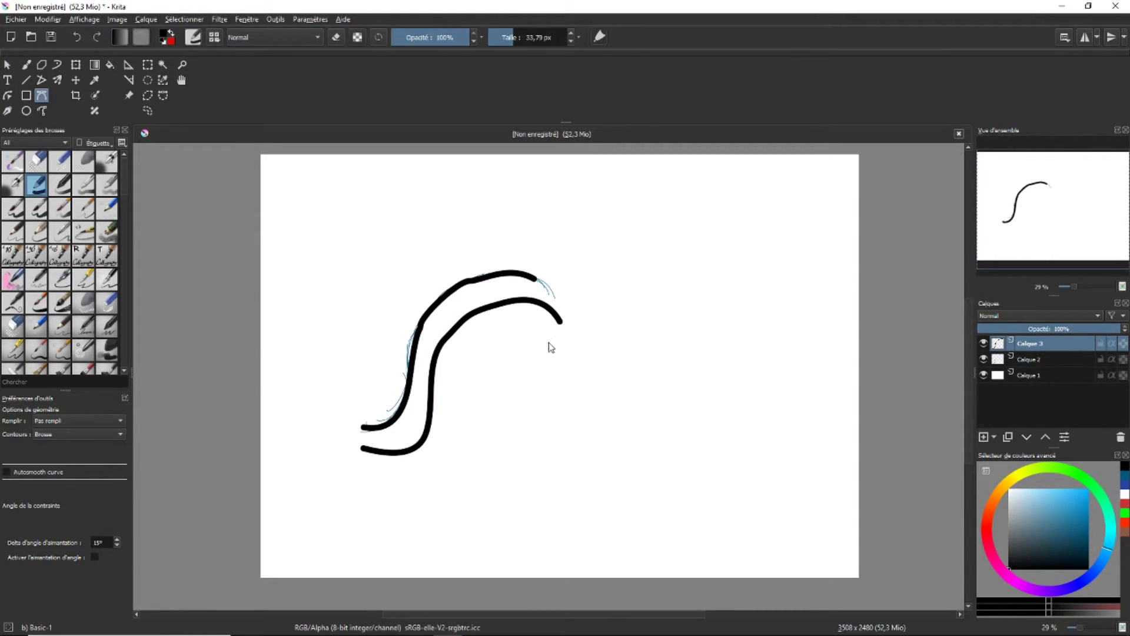
# Draw an open Bézier path combining a wide curve, straight angular segments and a short curved end on the canvas's right half.
pyautogui.click(457, 483)
pyautogui.moveTo(661, 447); pyautogui.dragTo(708, 348)
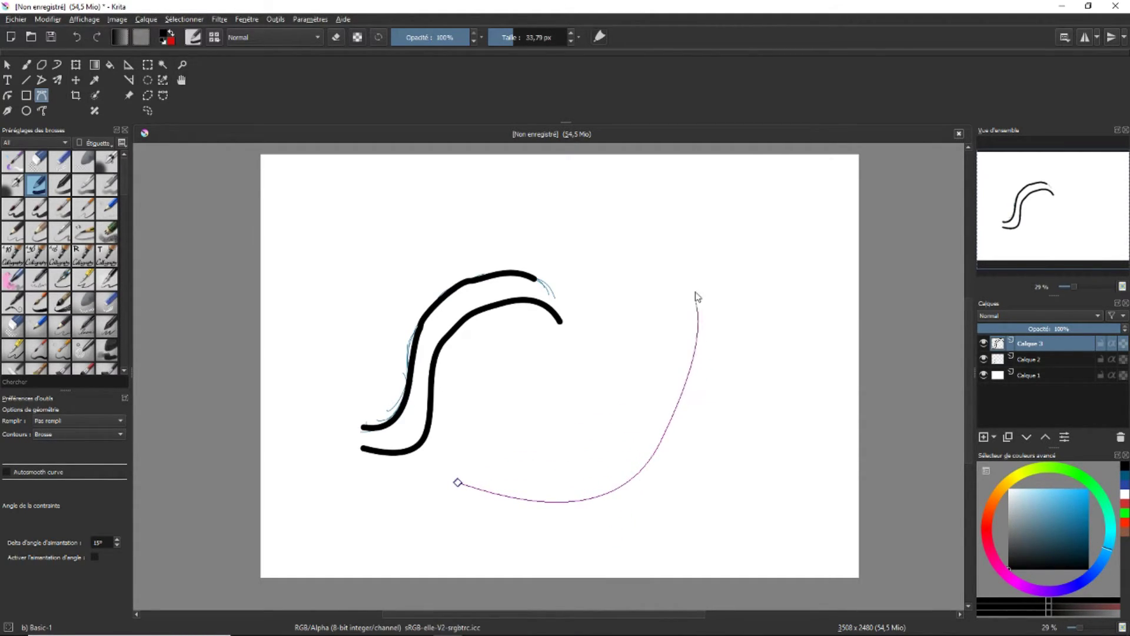
pyautogui.click(685, 241)
pyautogui.click(764, 244)
pyautogui.click(766, 356)
pyautogui.click(716, 385)
pyautogui.click(751, 432)
pyautogui.click(712, 460)
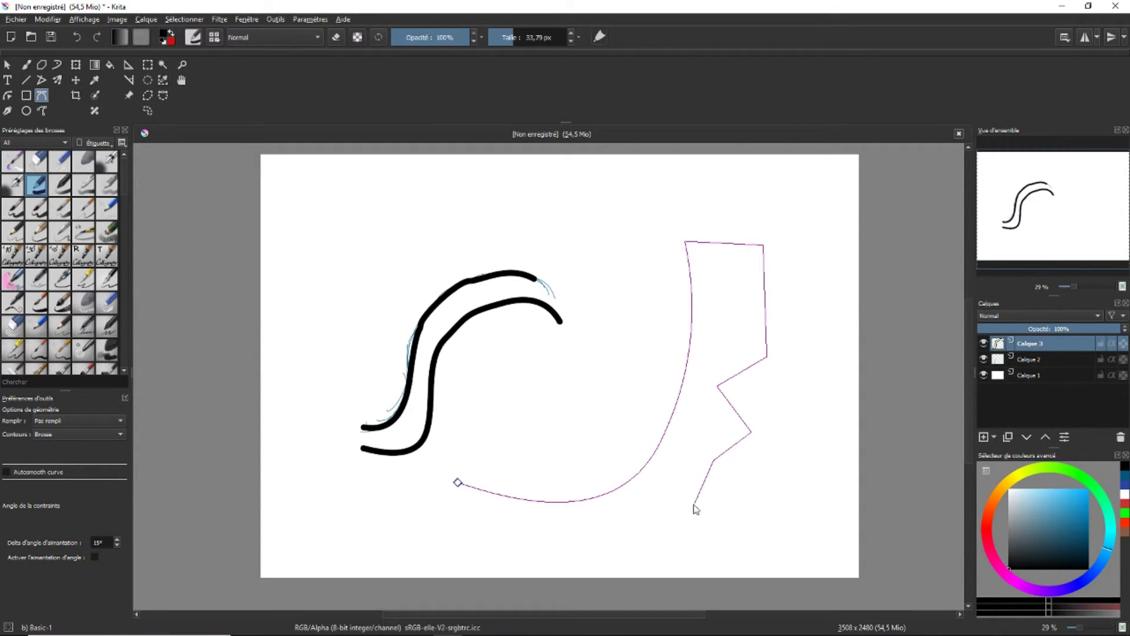
pyautogui.click(666, 526)
pyautogui.click(606, 320)
pyautogui.moveTo(566, 401); pyautogui.dragTo(523, 420)
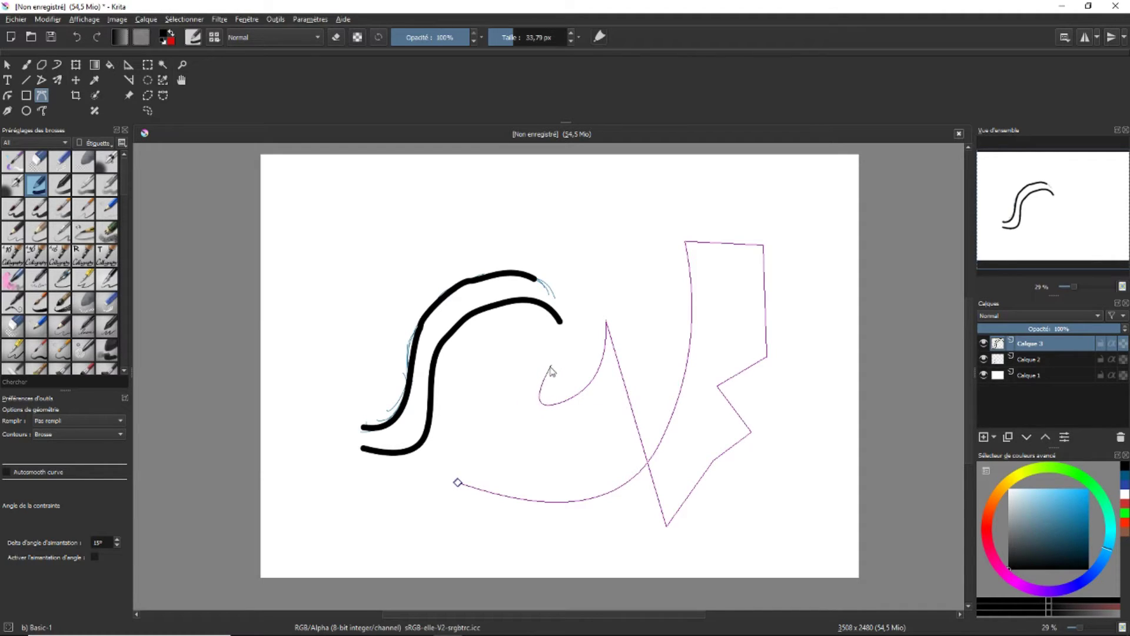
pyautogui.press('Return')
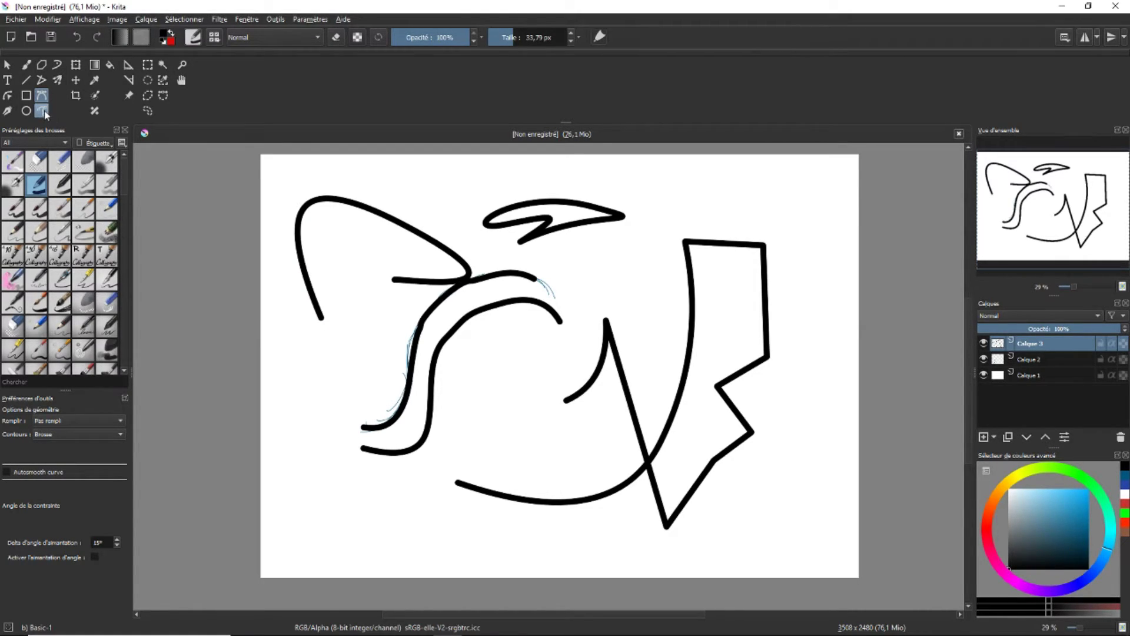
# Draw a wavy black-outlined shape filled with the background colour using the Freehand Path tool, beside the lower Bézier curve.
pyautogui.click(42, 111)
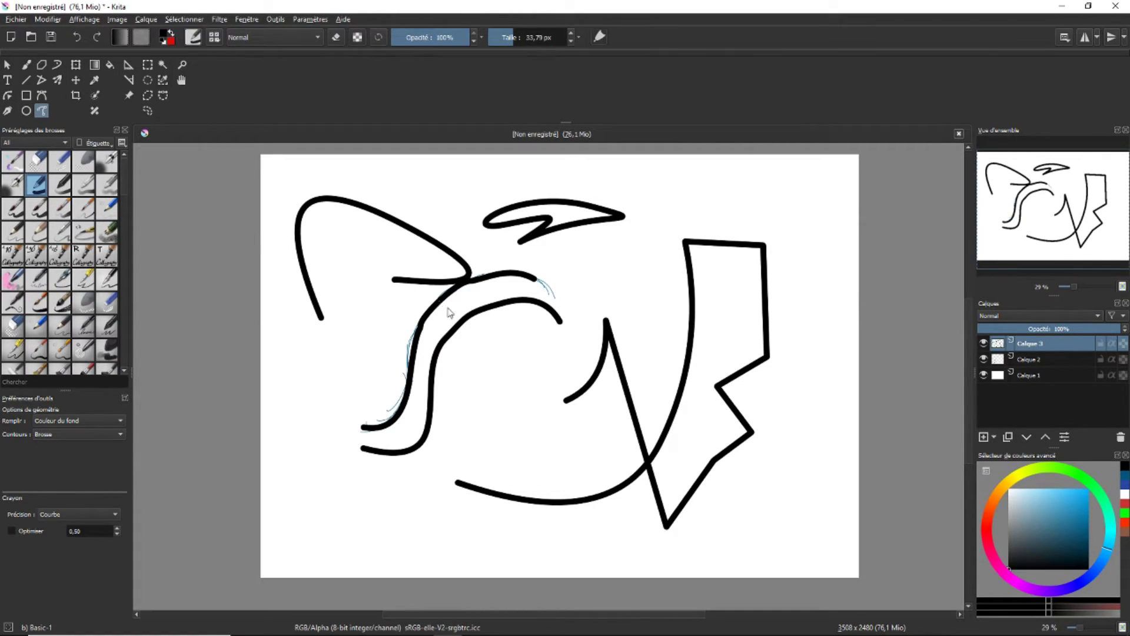
pyautogui.moveTo(480, 407)
pyautogui.mouseDown()
pyautogui.moveTo(504, 372)
pyautogui.moveTo(520, 367)
pyautogui.moveTo(516, 388)
pyautogui.moveTo(539, 372)
pyautogui.moveTo(619, 297)
pyautogui.mouseUp()
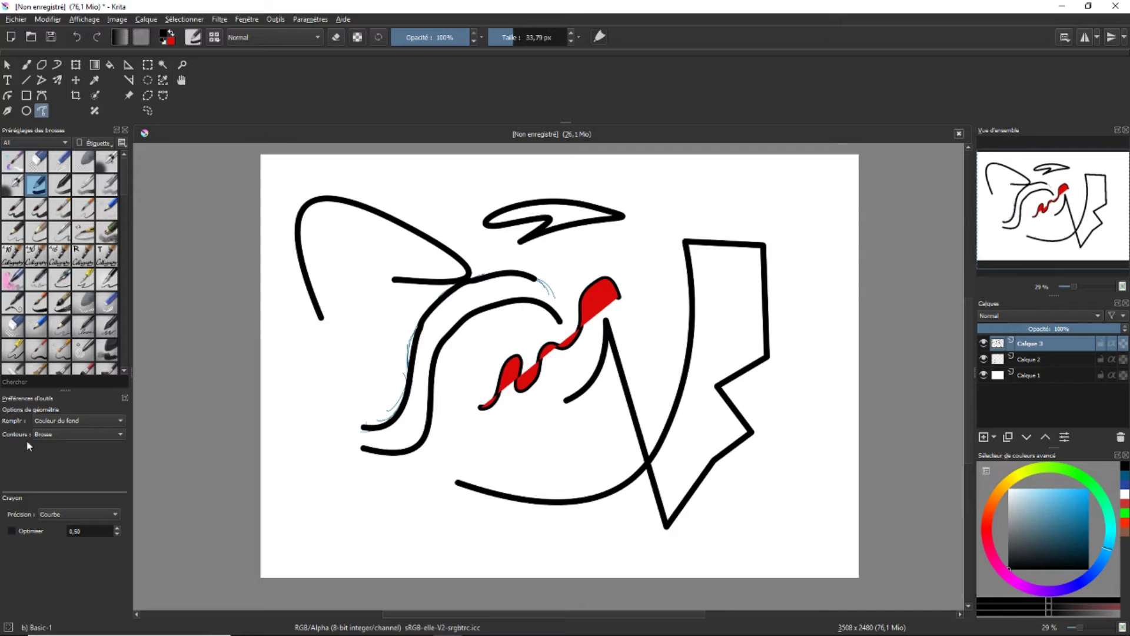
# Set the freehand path outline to none (Pas de curseur) and draw a small and a large blob filled with the background colour.
pyautogui.click(43, 421)
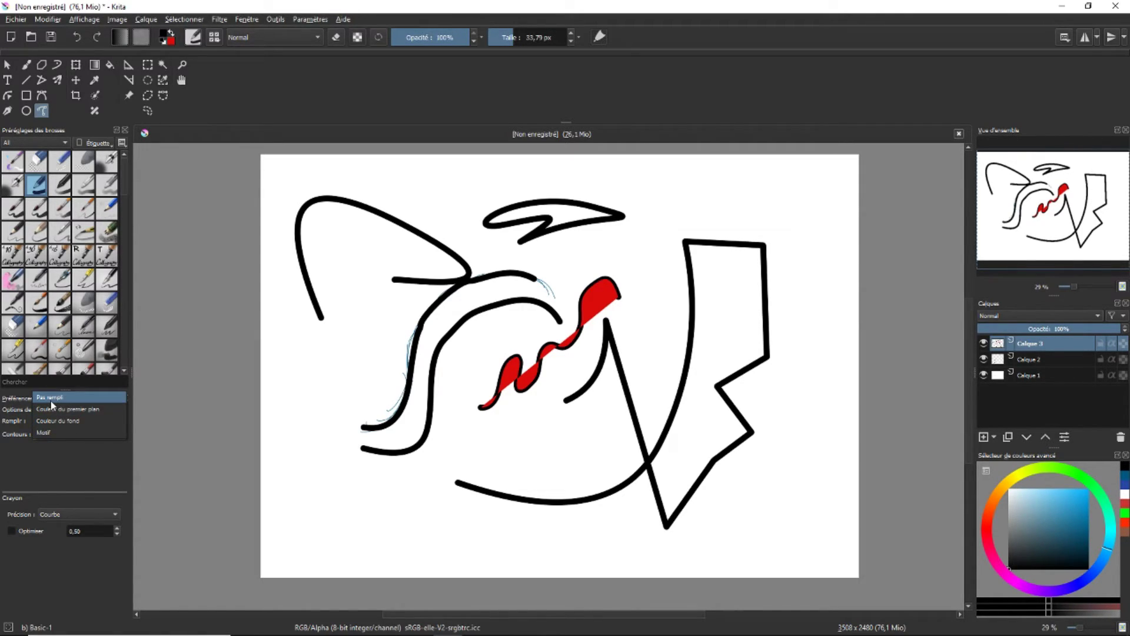
pyautogui.click(50, 399)
pyautogui.click(50, 434)
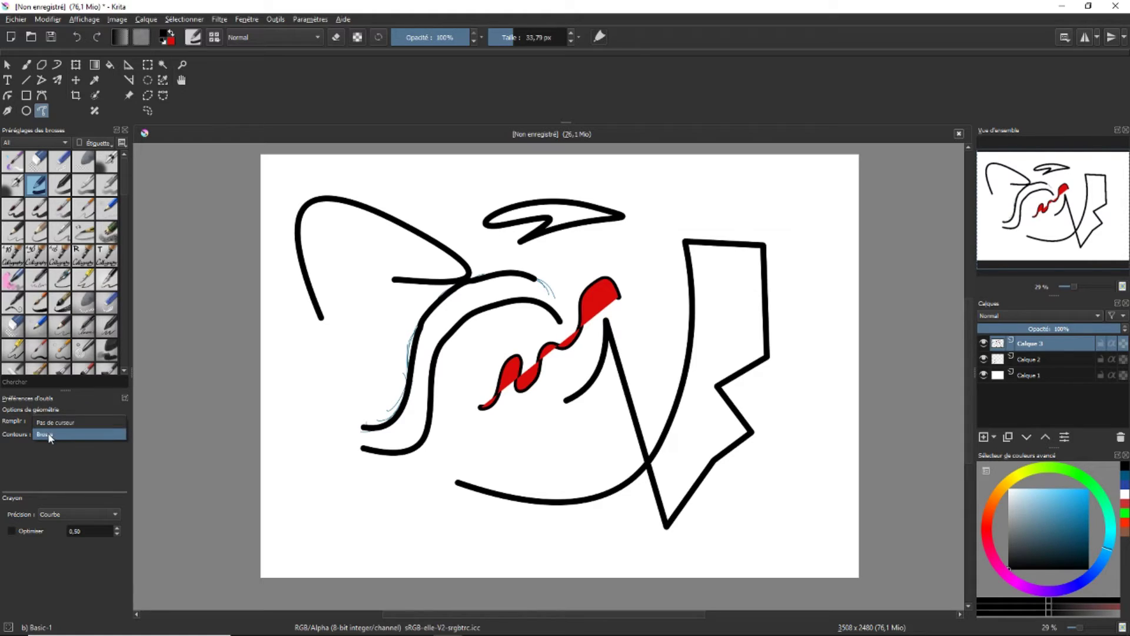
pyautogui.click(56, 424)
pyautogui.moveTo(333, 370)
pyautogui.mouseDown()
pyautogui.moveTo(353, 322)
pyautogui.moveTo(348, 354)
pyautogui.moveTo(363, 371)
pyautogui.moveTo(333, 404)
pyautogui.mouseUp()
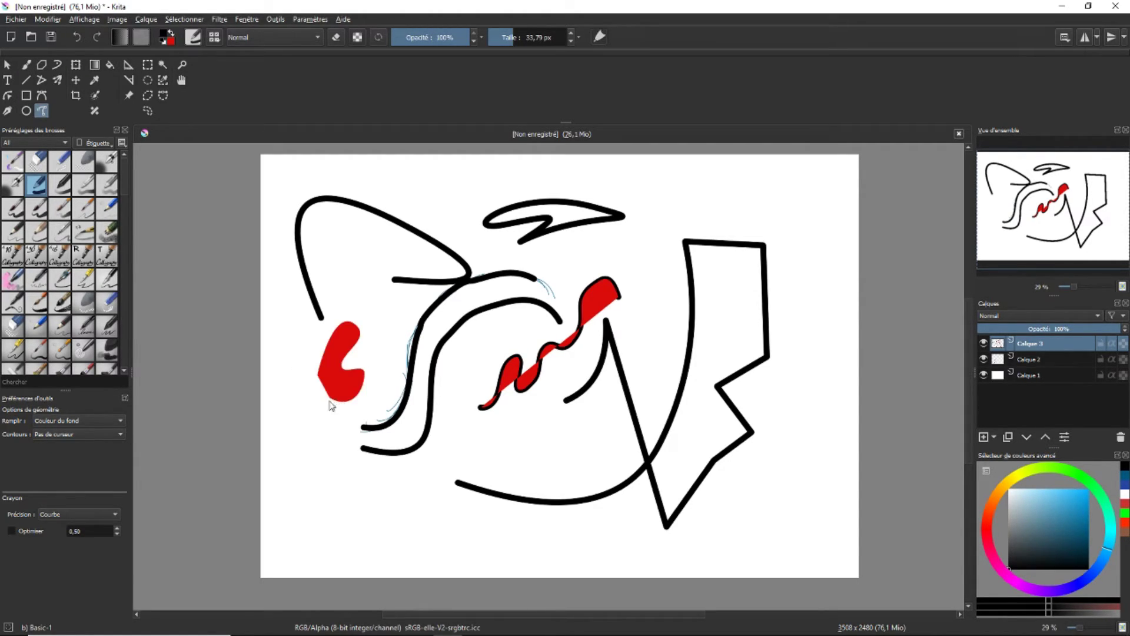
pyautogui.moveTo(348, 278)
pyautogui.mouseDown()
pyautogui.moveTo(380, 219)
pyautogui.moveTo(430, 207)
pyautogui.moveTo(403, 246)
pyautogui.moveTo(476, 210)
pyautogui.moveTo(489, 258)
pyautogui.moveTo(422, 256)
pyautogui.moveTo(374, 338)
pyautogui.moveTo(350, 278)
pyautogui.mouseUp()
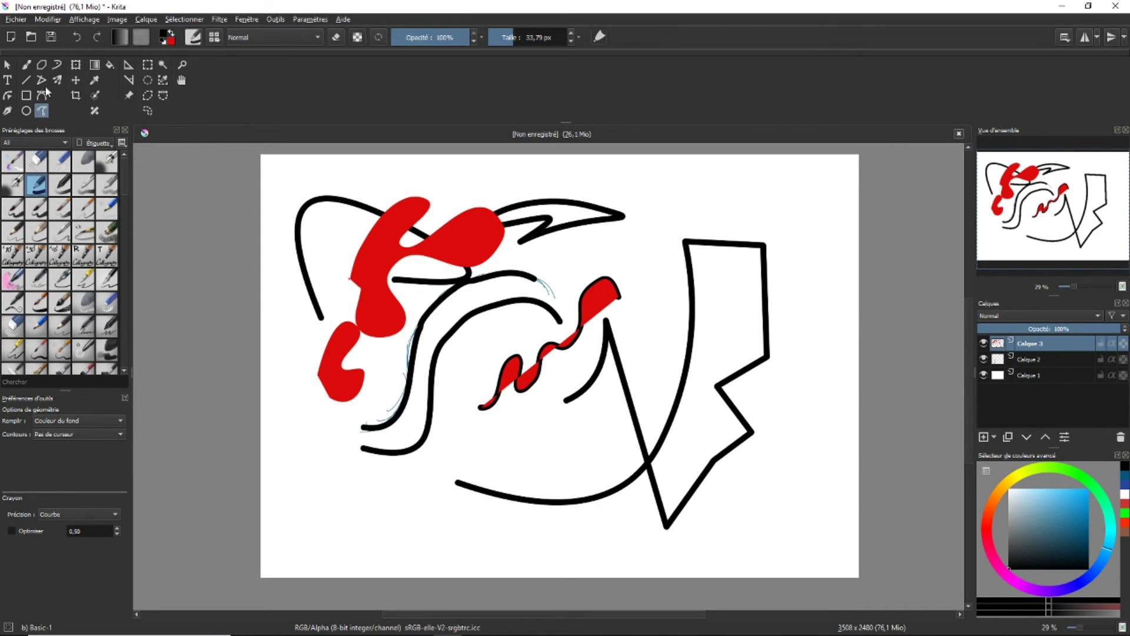
# Draw black strokes with the Freehand Brush: a squiggle down the angular path's left side and two crossing strokes inside the lower curve.
pyautogui.click(25, 65)
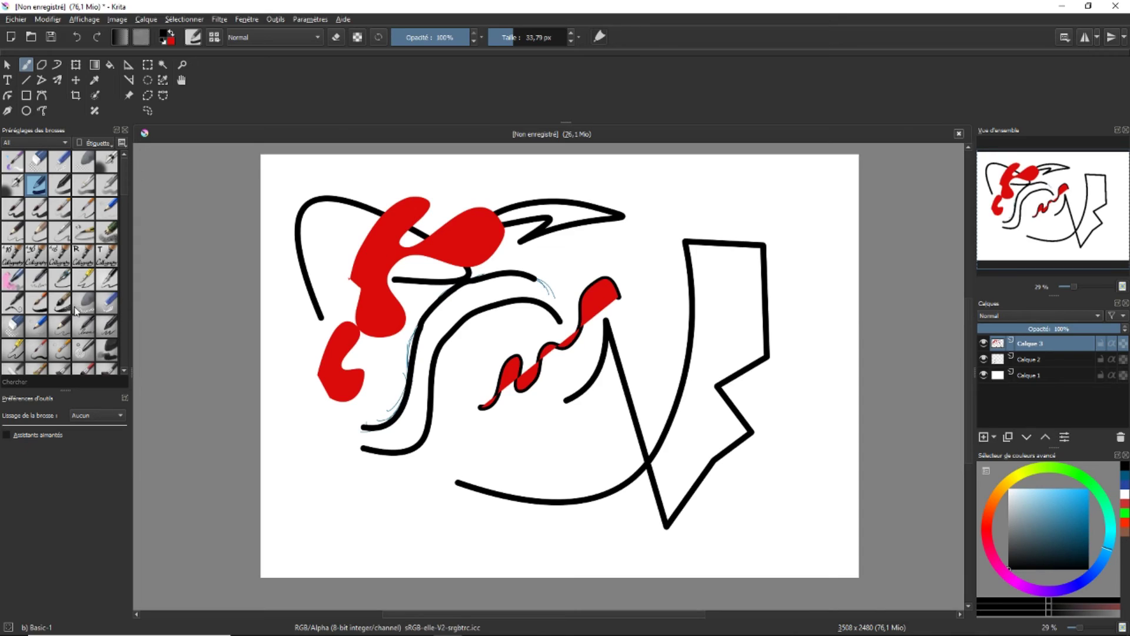
pyautogui.moveTo(643, 254)
pyautogui.mouseDown()
pyautogui.moveTo(666, 249)
pyautogui.moveTo(651, 276)
pyautogui.moveTo(688, 304)
pyautogui.moveTo(678, 352)
pyautogui.moveTo(695, 415)
pyautogui.mouseUp()
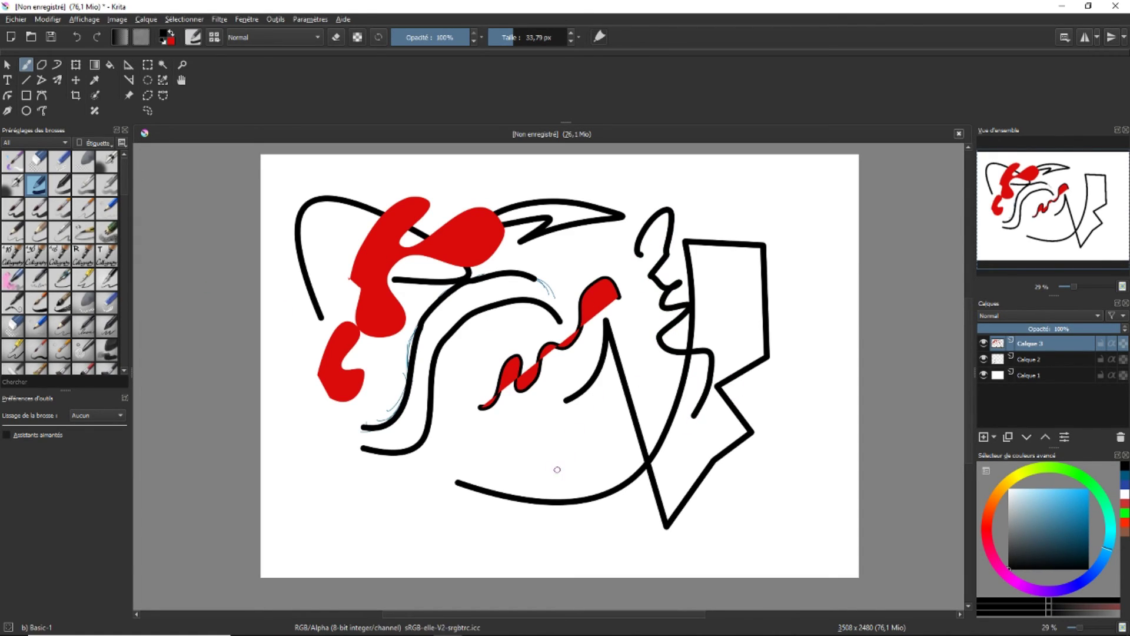
pyautogui.moveTo(548, 468)
pyautogui.mouseDown()
pyautogui.moveTo(557, 434)
pyautogui.moveTo(633, 441)
pyautogui.mouseUp()
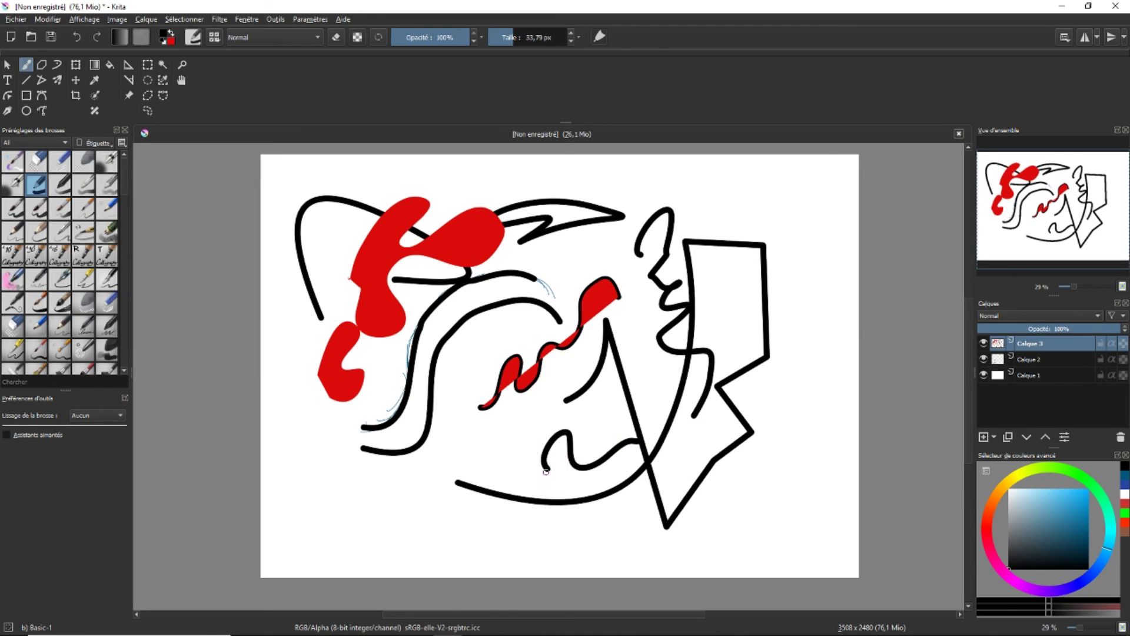
pyautogui.moveTo(541, 475); pyautogui.dragTo(627, 419)
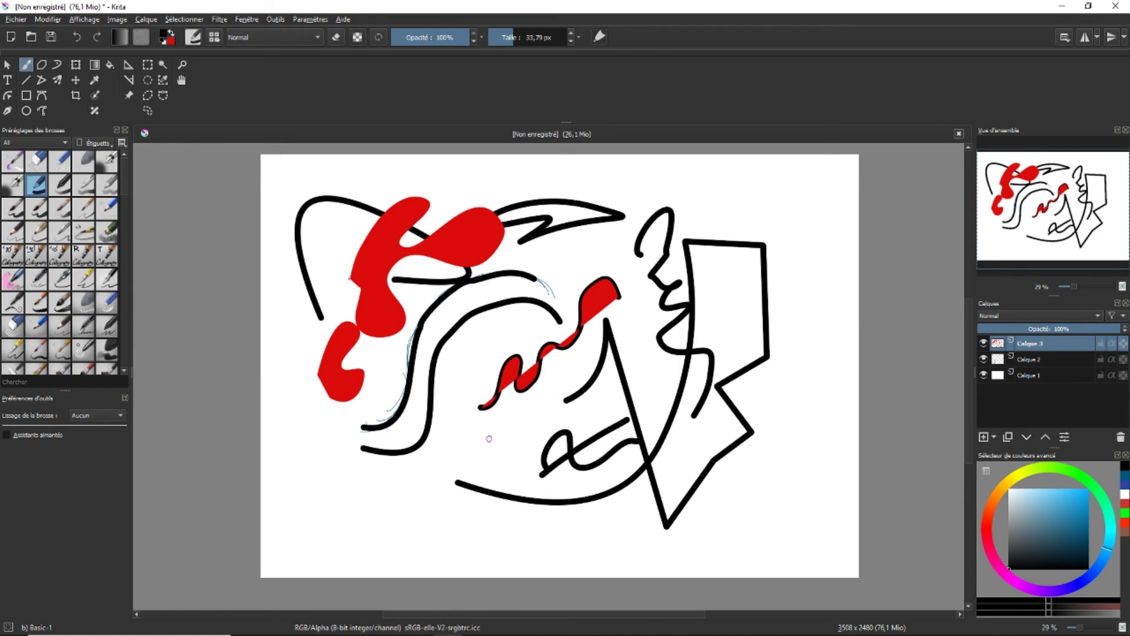